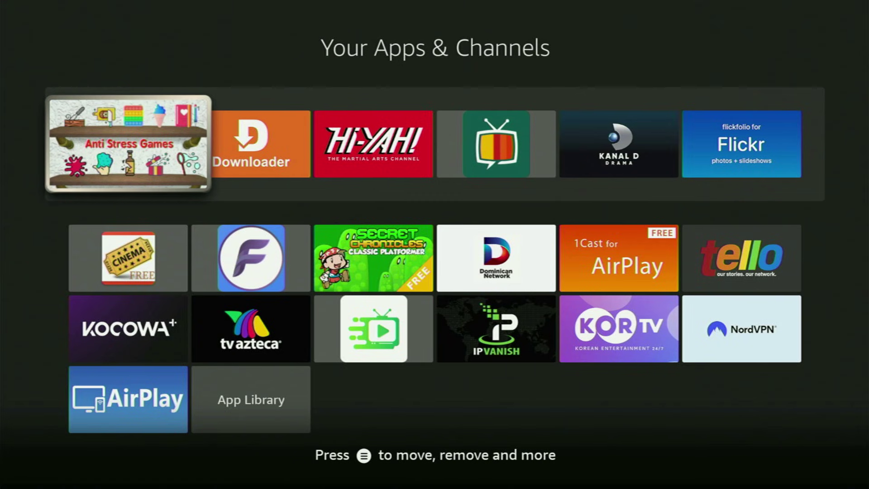
pyautogui.press('Down')
pyautogui.press('Down')
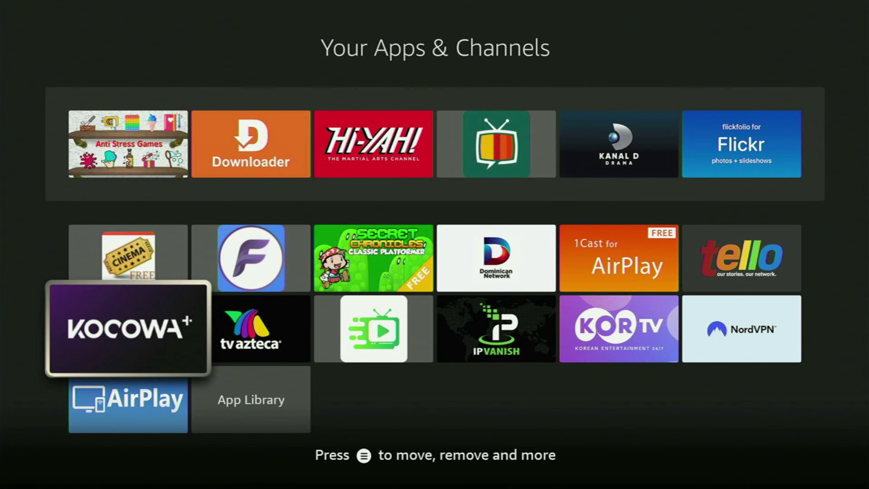
pyautogui.press('Right')
pyautogui.press('Up')
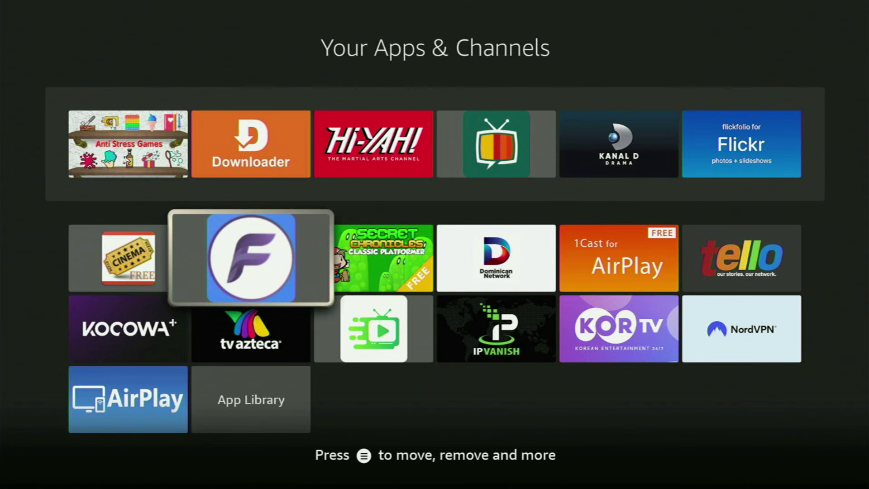
pyautogui.press('Up')
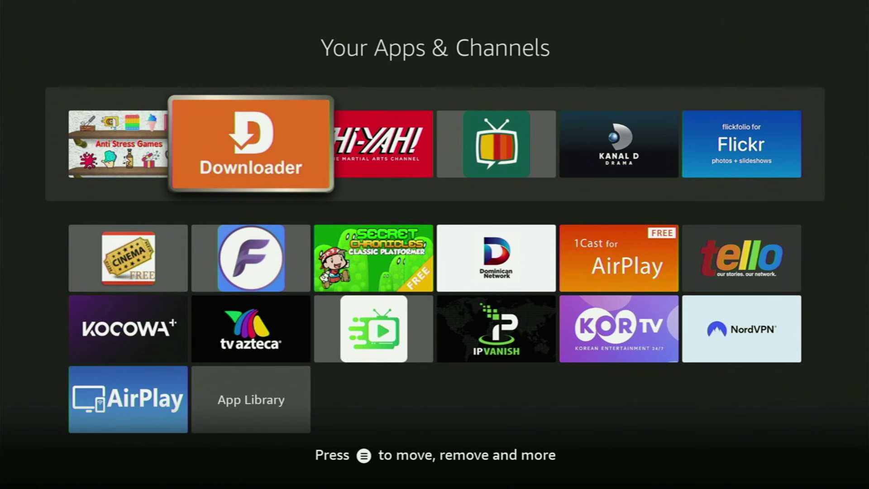
pyautogui.press('Down')
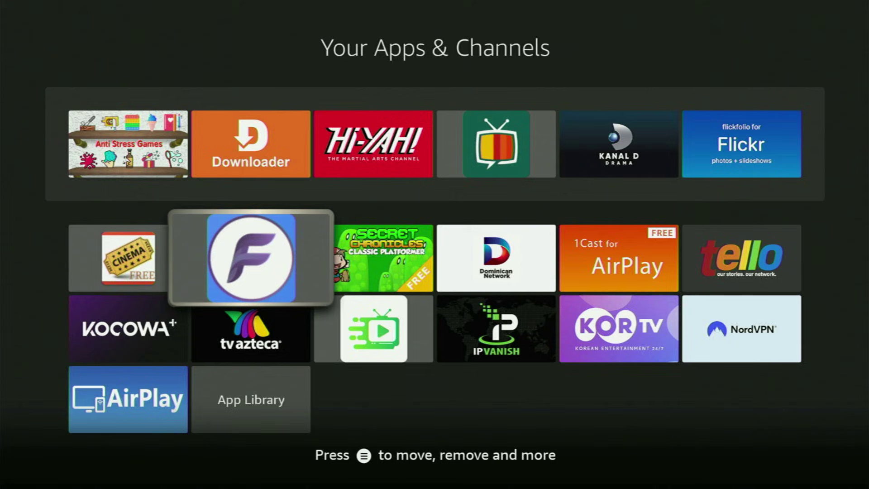
pyautogui.press('Down')
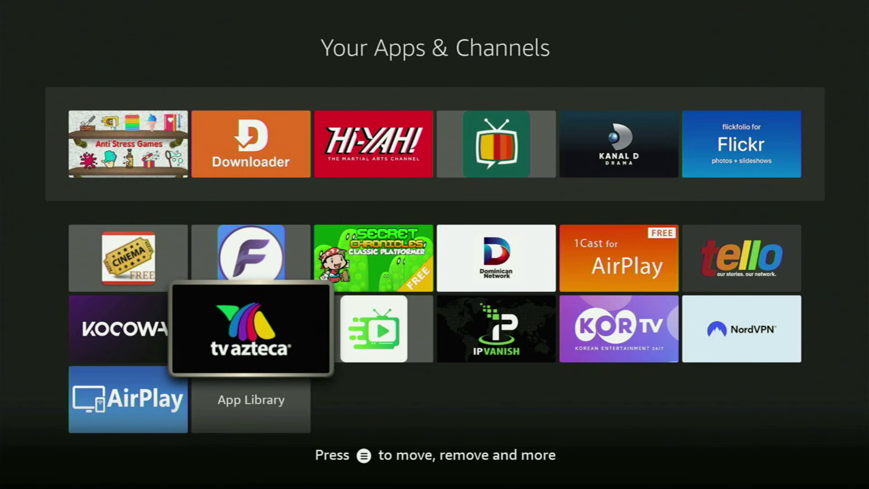
pyautogui.press('Down')
pyautogui.press('Left')
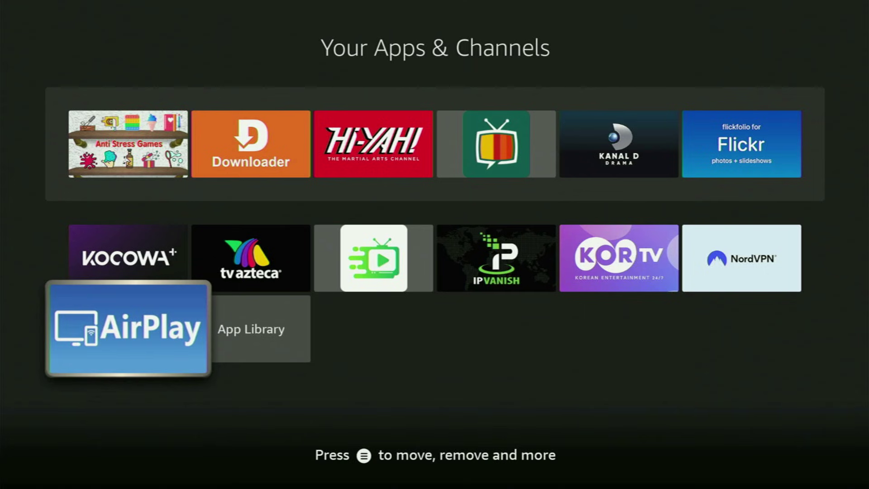
pyautogui.press('Up')
pyautogui.press('Up')
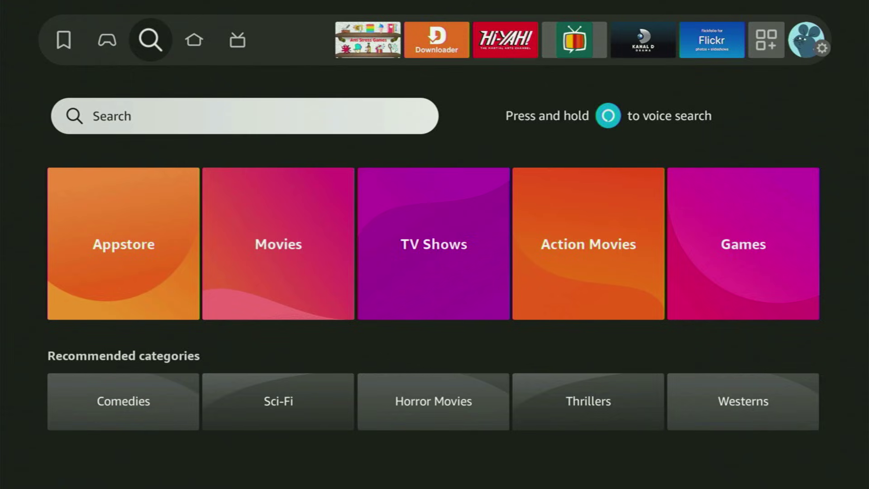
# - Open the Fire TV search and enter "Do" as the start of the query
pyautogui.press('Down')
pyautogui.press('Up')
pyautogui.press('Return')
pyautogui.press('Right')
pyautogui.press('Right')
pyautogui.press('Right')
pyautogui.press('Return')
pyautogui.press('Down')
pyautogui.press('Left')
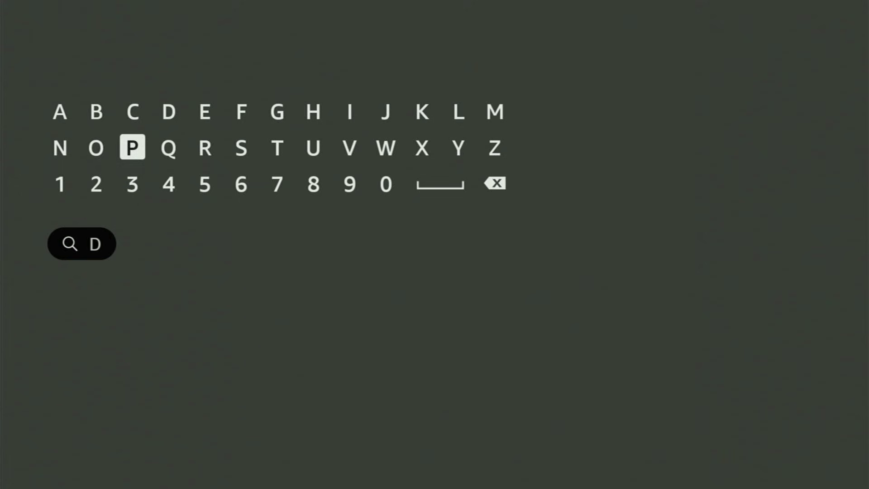
pyautogui.press('Left')
pyautogui.press('Return')
# - Extend the search query to "Dow"
pyautogui.press('Right')
pyautogui.press('Right')
pyautogui.press('Right')
pyautogui.press('Right')
pyautogui.press('Right')
pyautogui.press('Right')
pyautogui.press('Right')
pyautogui.press('Right')
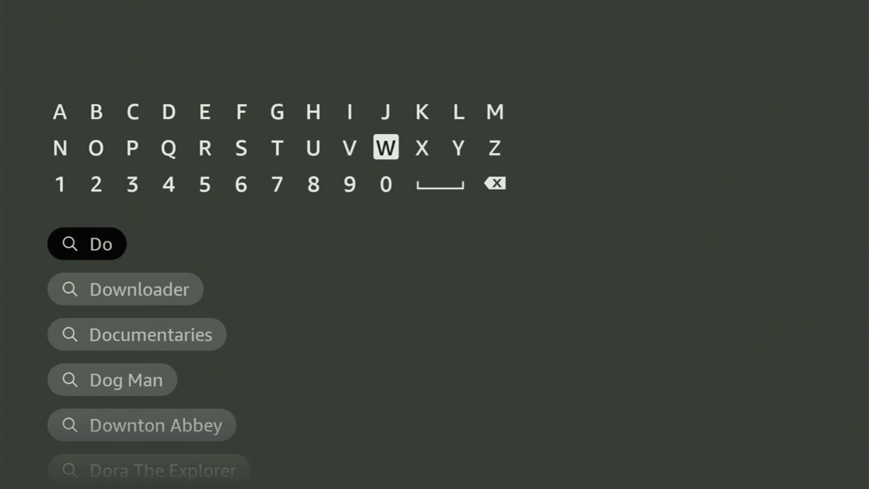
pyautogui.press('Return')
# - Complete the search for Downloader and bring up its results
pyautogui.press('Left')
pyautogui.press('Left')
pyautogui.press('Left')
pyautogui.press('Left')
pyautogui.press('Left')
pyautogui.press('Left')
pyautogui.press('Left')
pyautogui.press('Left')
pyautogui.press('Left')
pyautogui.press('Left')
pyautogui.press('Right')
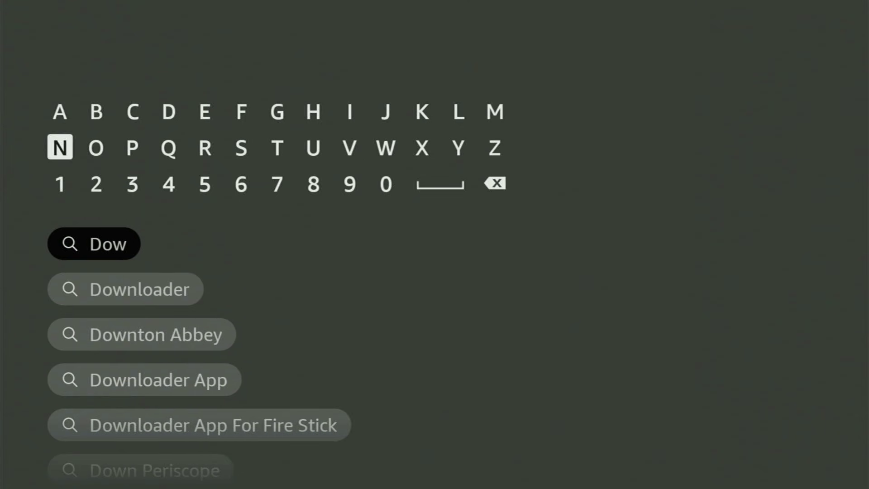
pyautogui.press('Return')
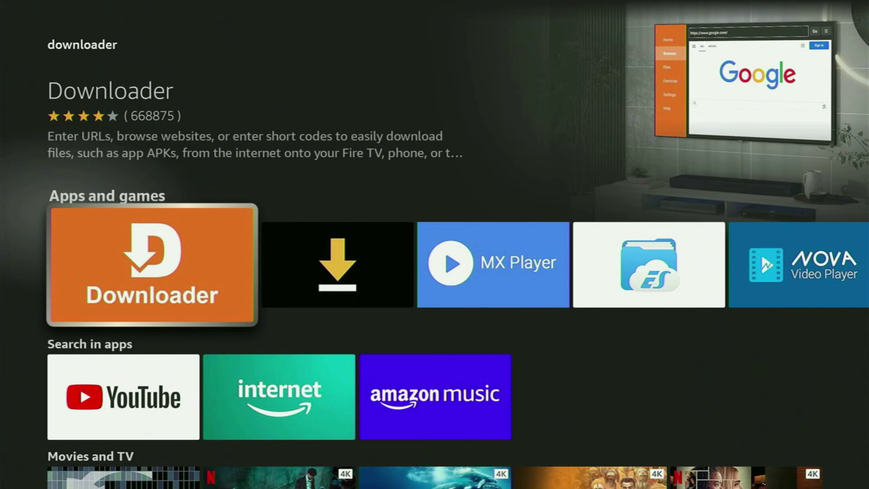
pyautogui.press('Right')
pyautogui.press('Right')
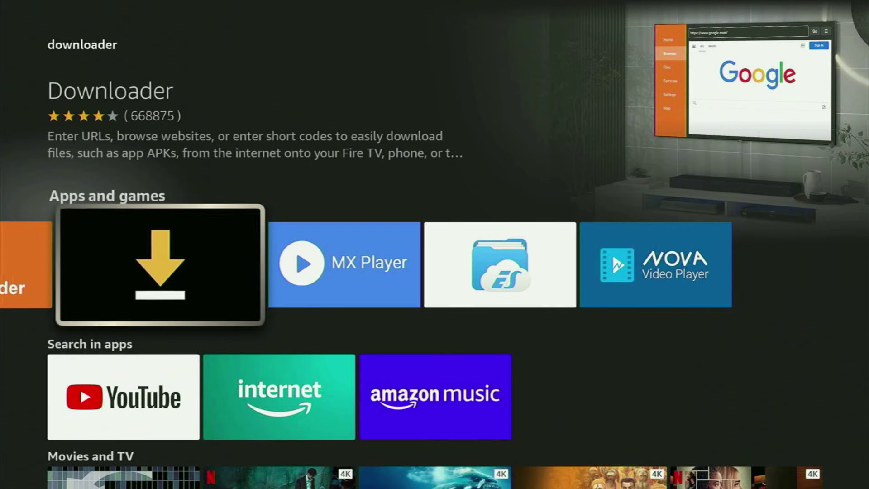
pyautogui.press('Right')
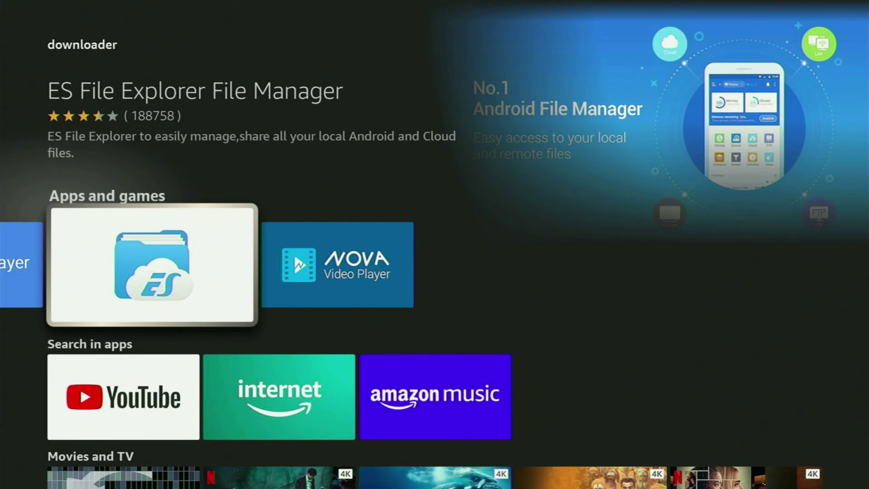
pyautogui.press('Down')
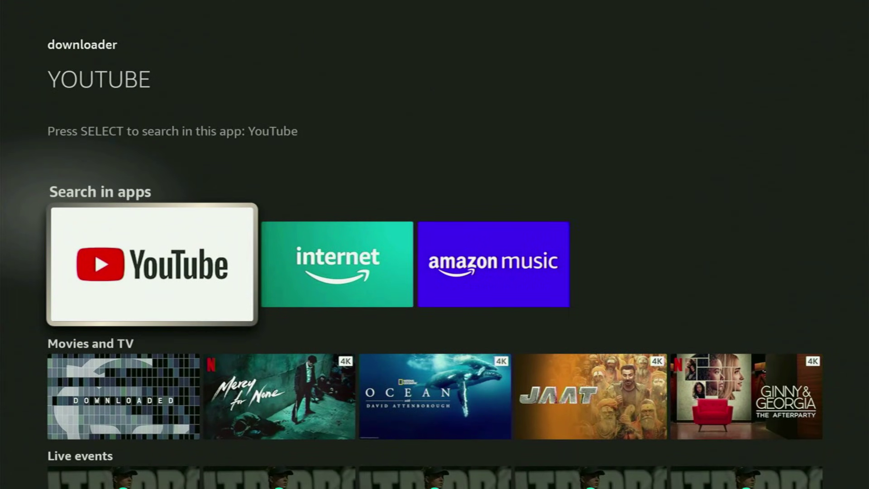
pyautogui.press('Right')
pyautogui.press('Down')
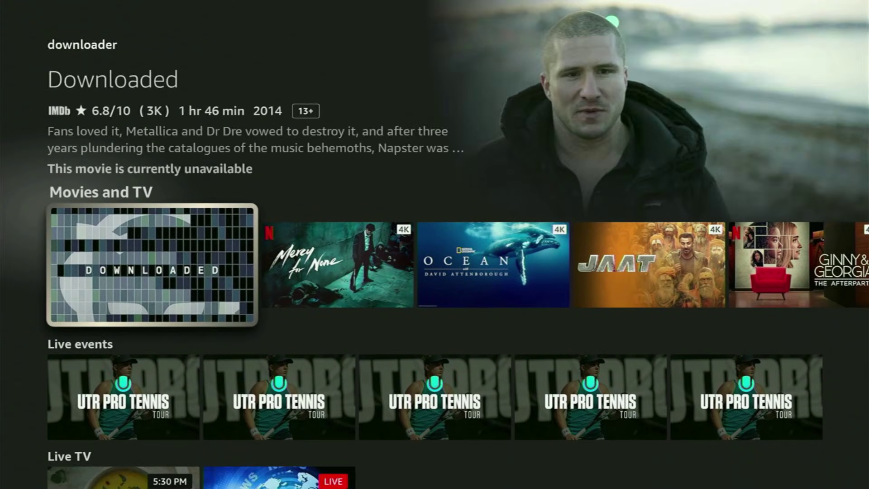
# - Return to the home screen and open the My Fire TV section of the settings
pyautogui.press('Home')
pyautogui.press('Right')
pyautogui.press('Right')
pyautogui.press('Right')
pyautogui.press('Right')
pyautogui.press('Right')
pyautogui.press('Right')
pyautogui.press('Right')
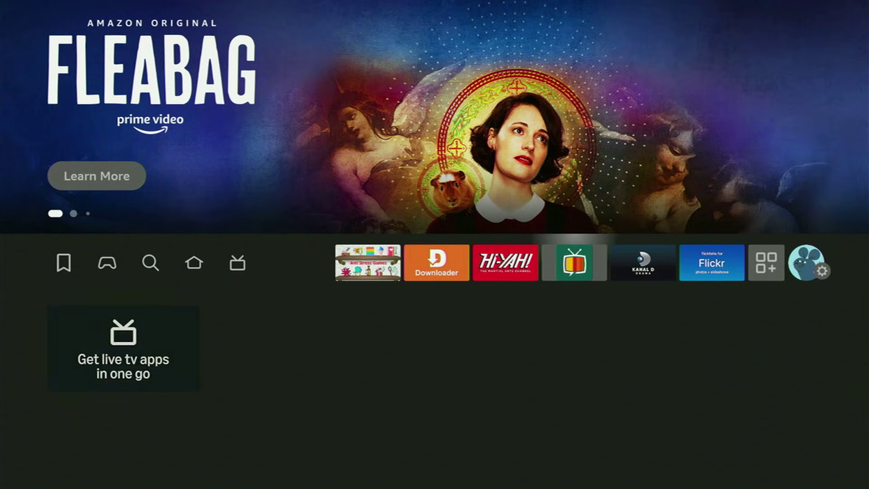
pyautogui.press('Right')
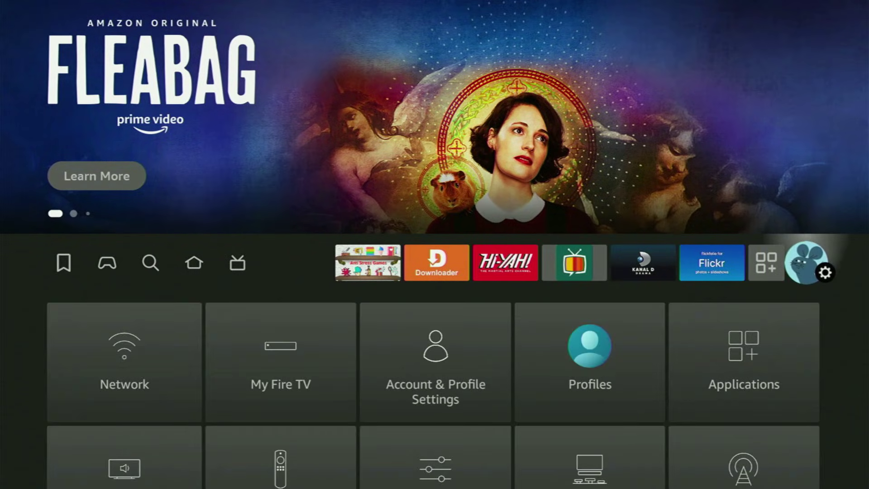
pyautogui.press('Down')
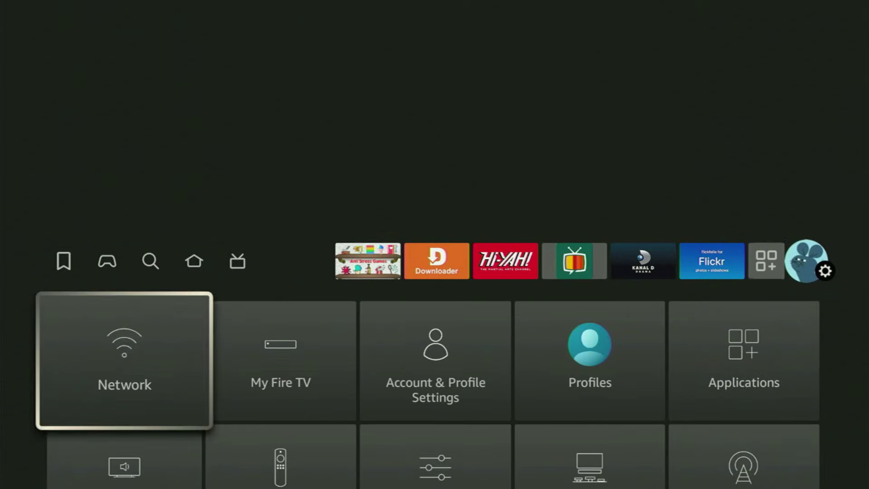
pyautogui.press('Right')
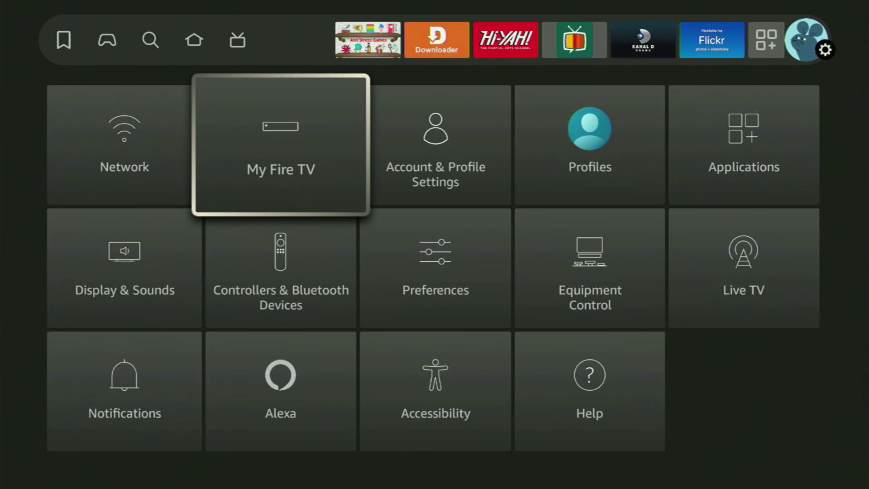
pyautogui.press('Return')
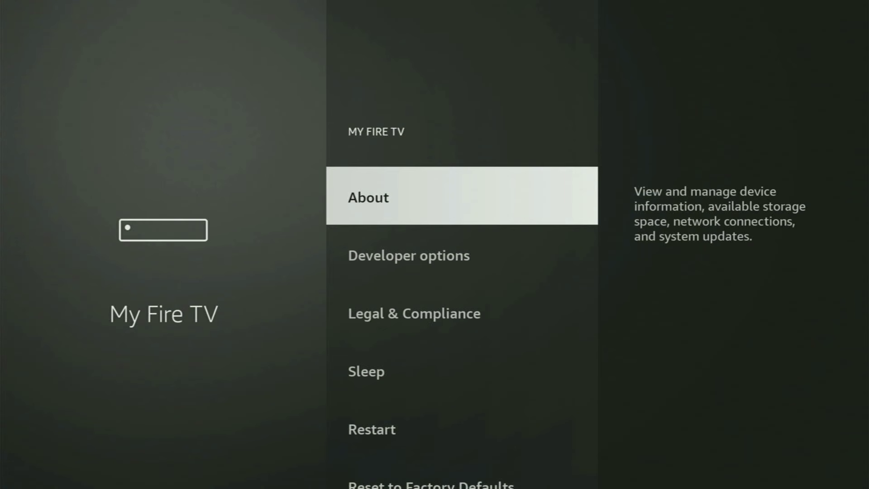
# - Look through the My Fire TV options from About down to Reset to Factory Defaults
pyautogui.press('Down')
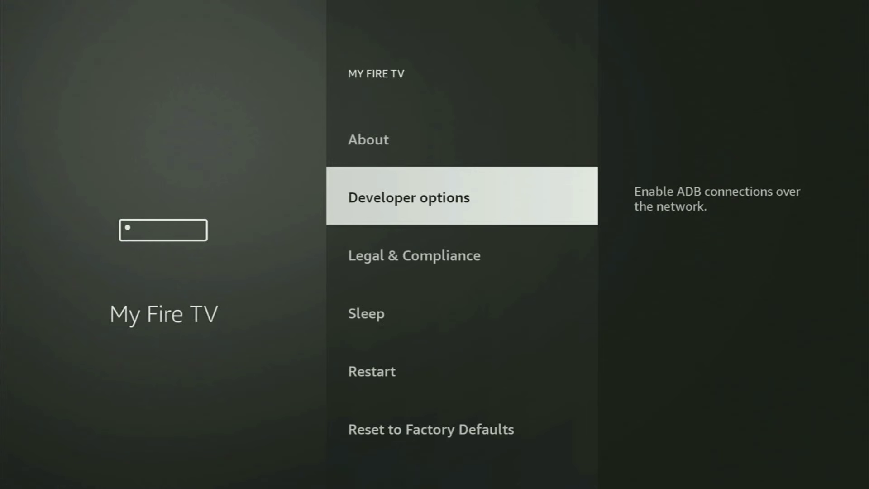
pyautogui.press('Down')
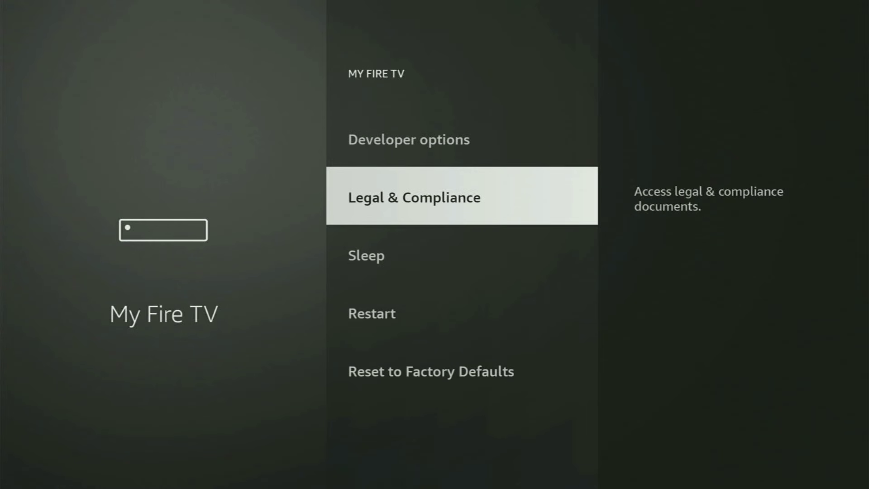
pyautogui.press('Down')
pyautogui.press('Down')
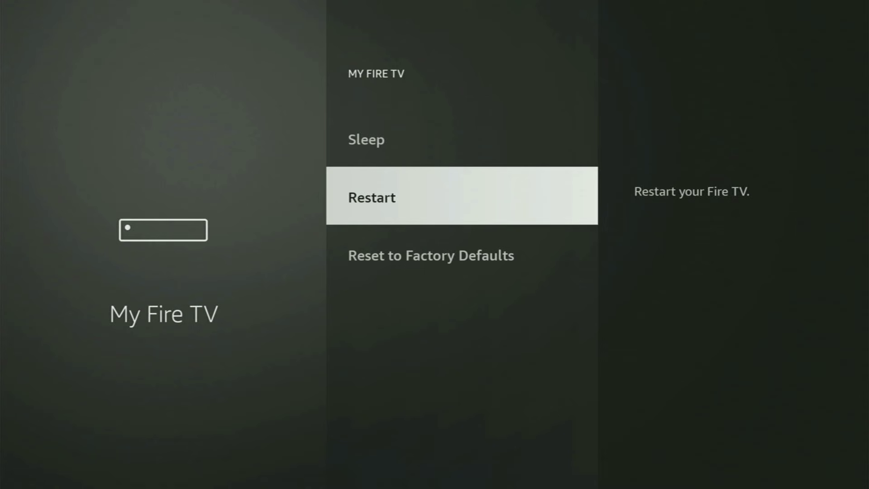
pyautogui.press('Up')
pyautogui.press('Up')
pyautogui.press('Up')
pyautogui.press('Up')
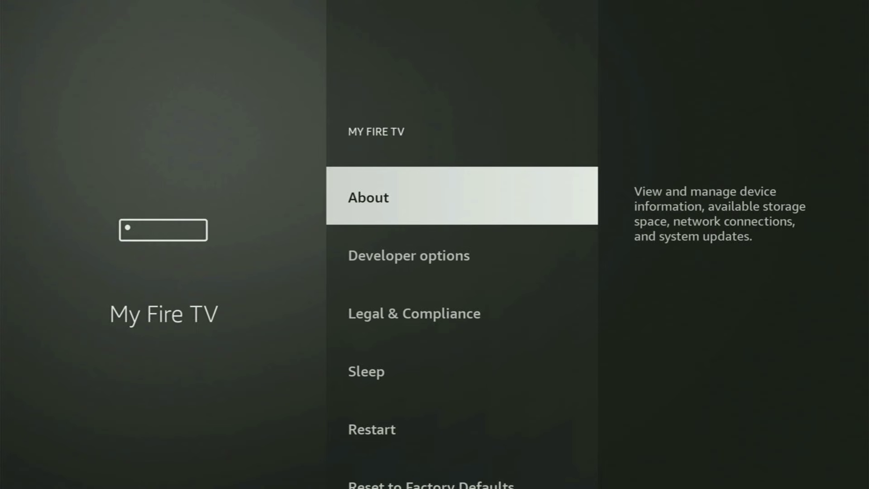
pyautogui.press('Down')
pyautogui.press('Down')
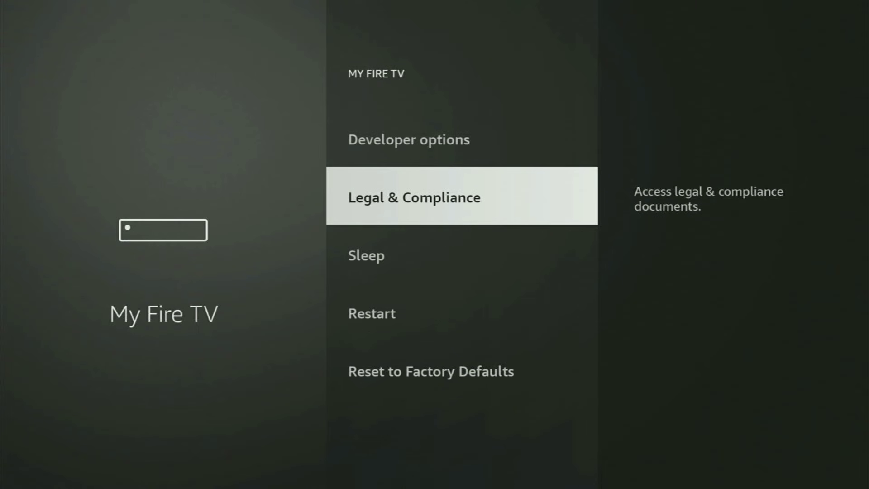
pyautogui.press('Down')
pyautogui.press('Down')
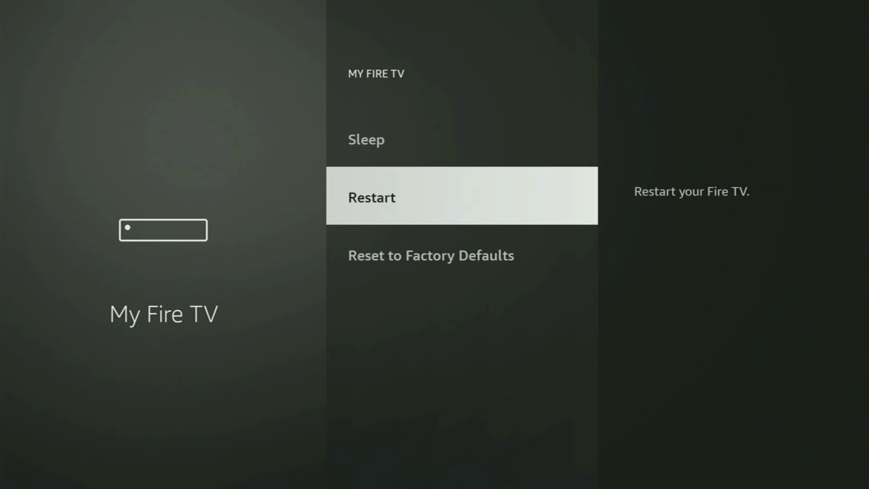
pyautogui.press('Down')
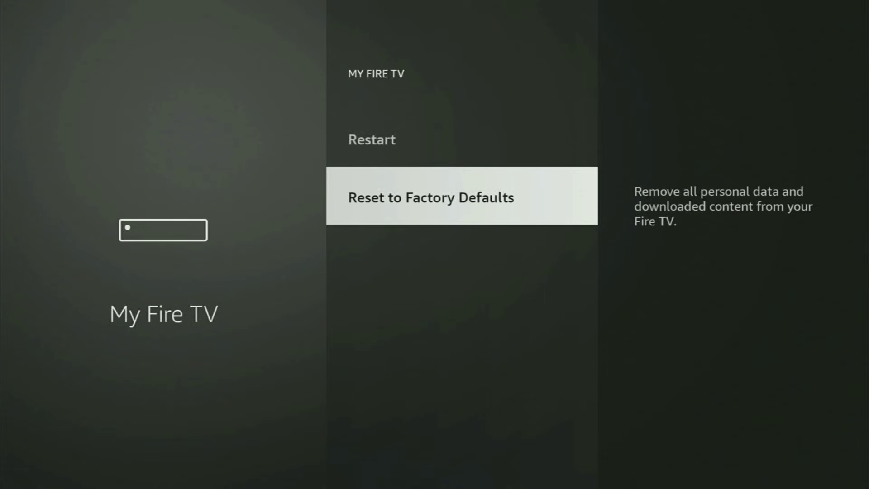
# - Open the About page and select the Fire TV entry repeatedly to unlock the developer options
pyautogui.press('Up')
pyautogui.press('Up')
pyautogui.press('Up')
pyautogui.press('Up')
pyautogui.press('Up')
pyautogui.press('Return')
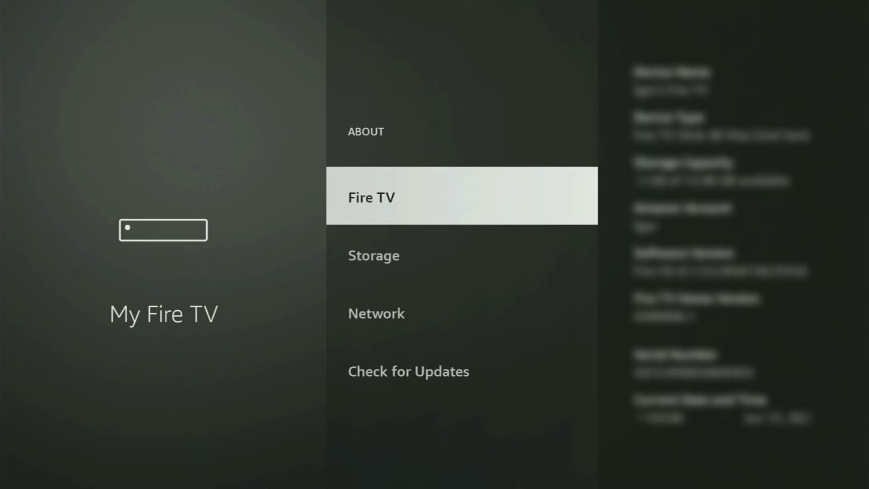
pyautogui.press('Return')
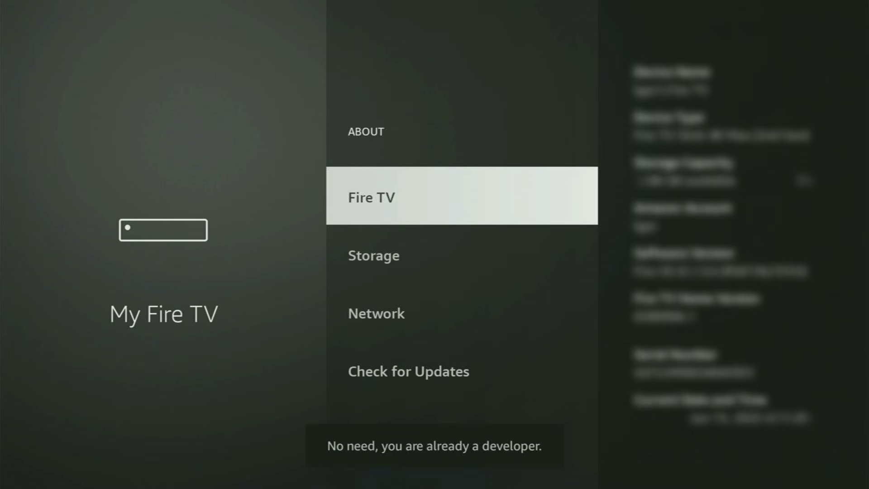
pyautogui.press('Return')
pyautogui.press('Return')
pyautogui.press('Return')
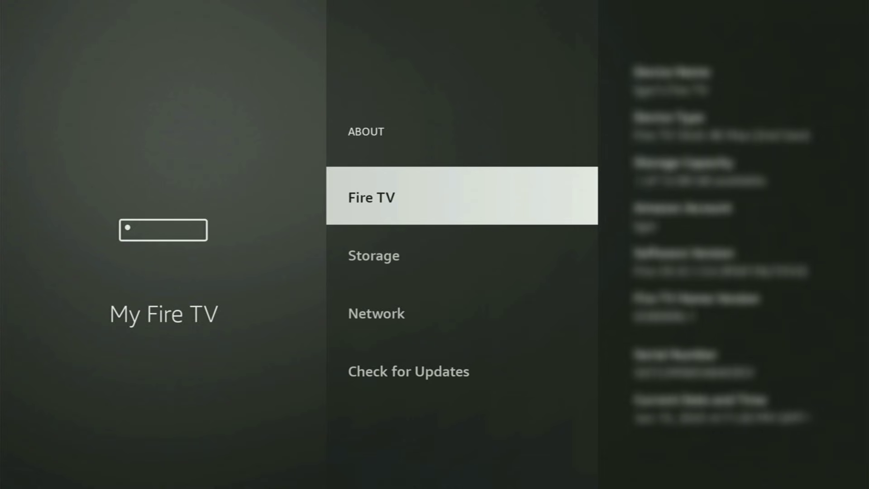
# - Go back to My Fire TV, open Developer options and make sure ADB debugging is set to ON
pyautogui.press('Escape')
pyautogui.press('Down')
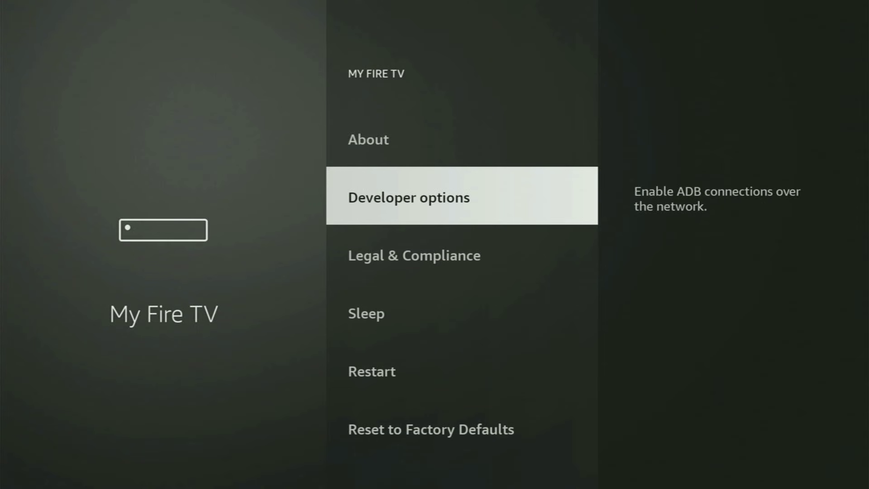
pyautogui.press('Return')
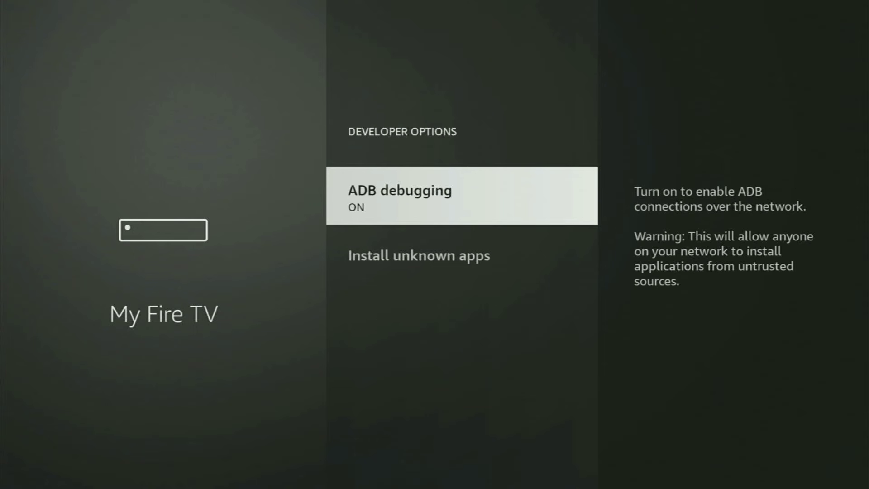
pyautogui.press('Return')
pyautogui.press('Return')
# - Open the Install unknown apps list and go to the Downloader entry
pyautogui.press('Down')
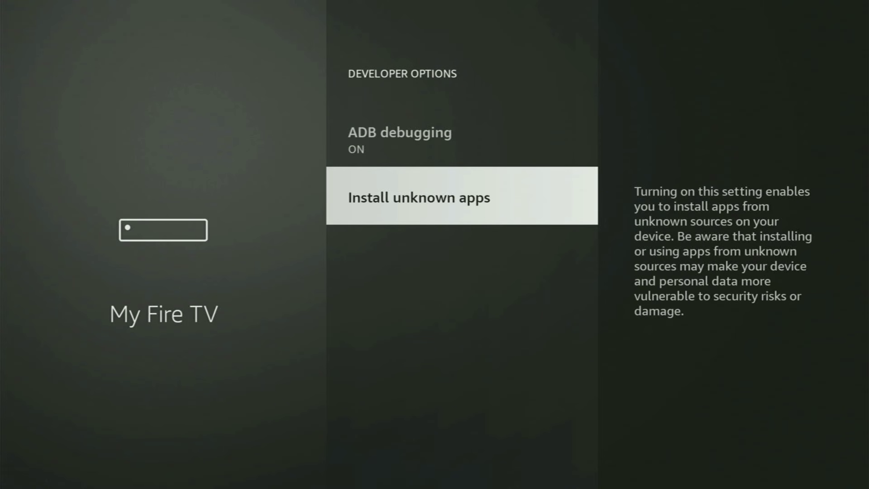
pyautogui.press('Return')
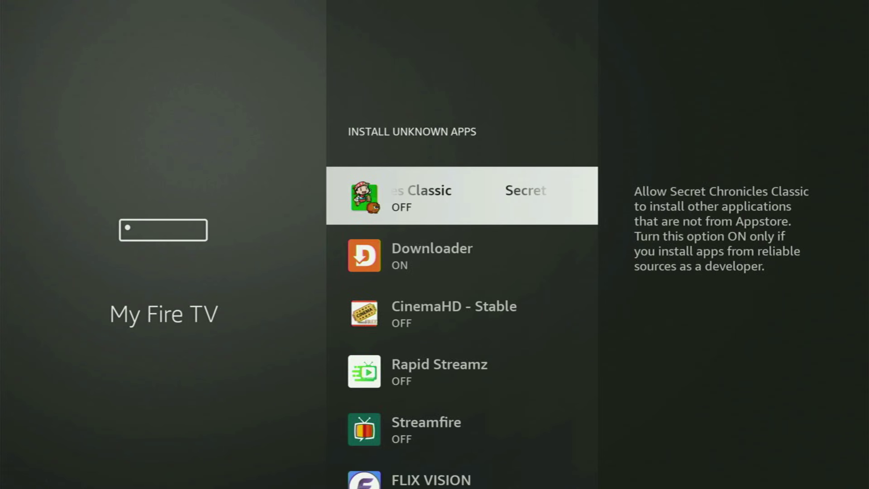
pyautogui.press('Down')
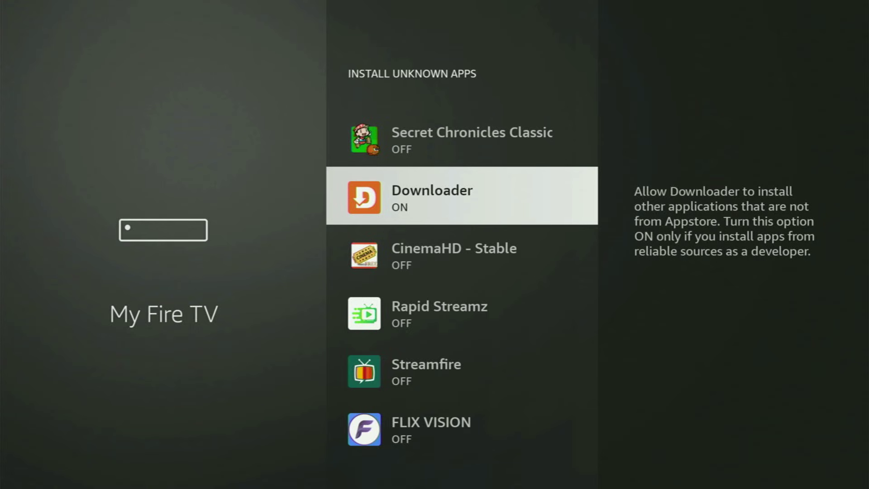
# - Make sure Downloader is set to ON in the Install unknown apps list
pyautogui.press('Return')
pyautogui.press('Return')
# - Look through the install permissions of the other apps, from Secret Chronicles Classic to FLIX VISION
pyautogui.press('Down')
pyautogui.press('Down')
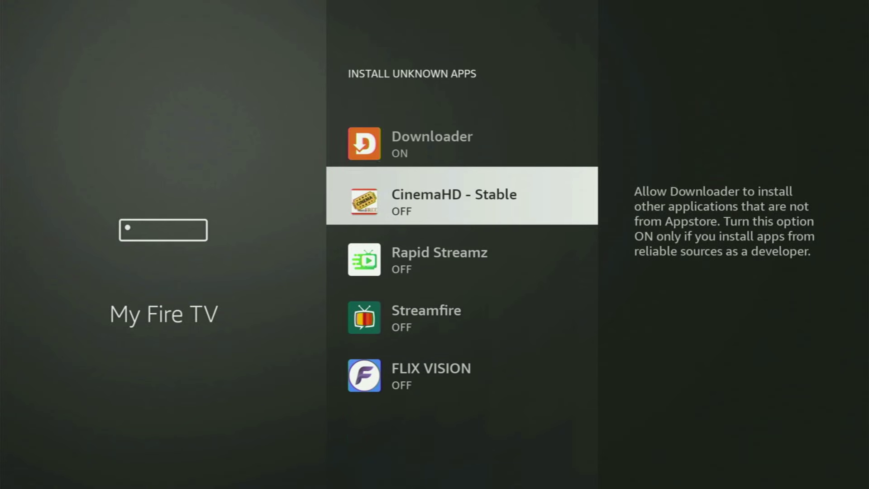
pyautogui.press('Down')
pyautogui.press('Down')
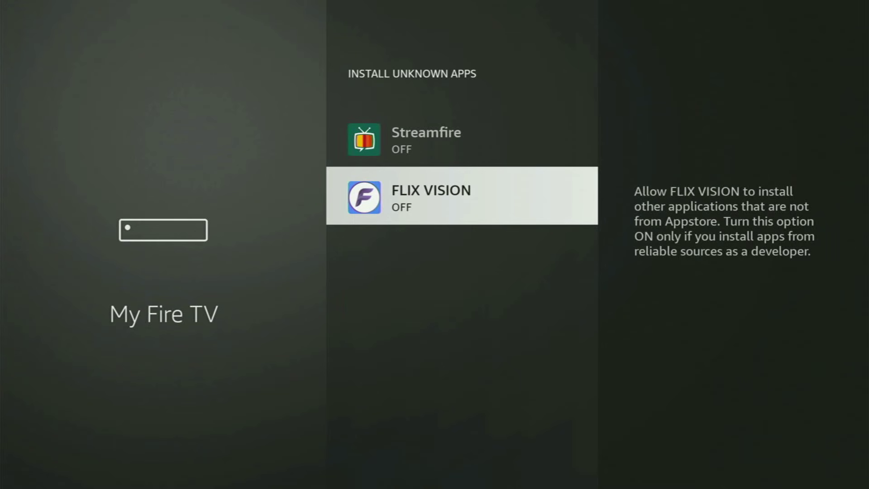
pyautogui.press('Up')
pyautogui.press('Up')
pyautogui.press('Up')
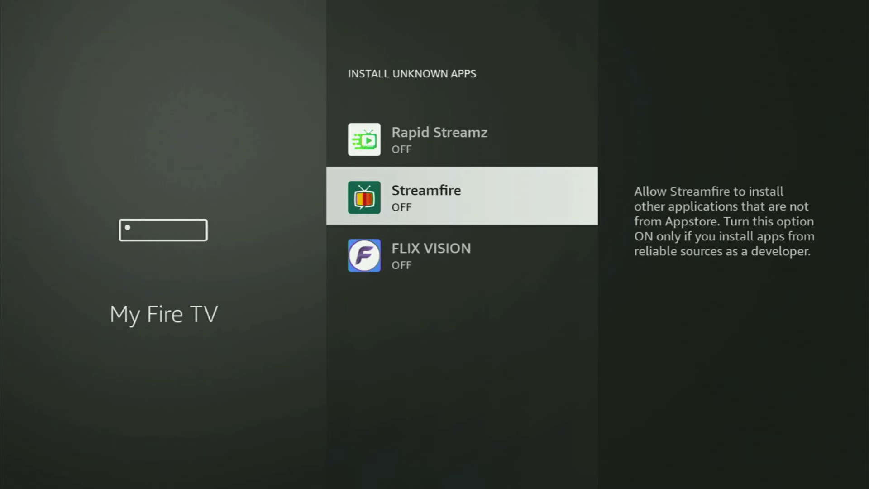
pyautogui.press('Up')
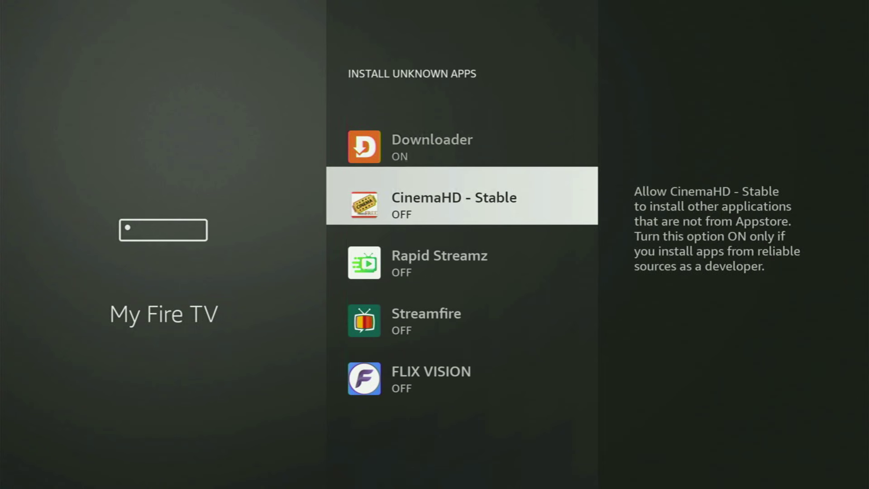
pyautogui.press('Up')
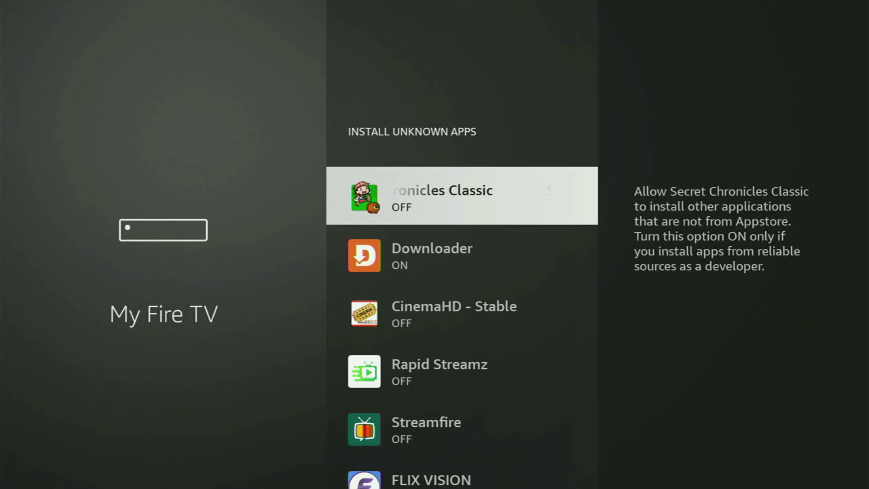
pyautogui.press('Down')
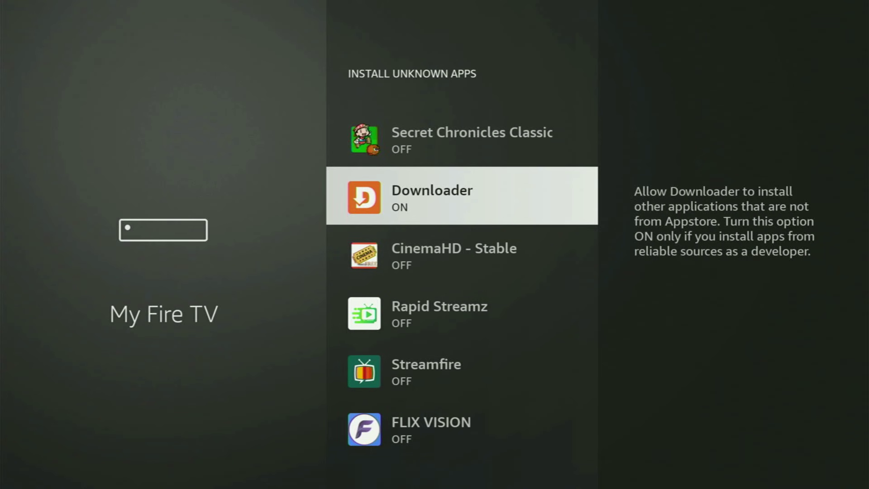
pyautogui.press('Down')
pyautogui.press('Down')
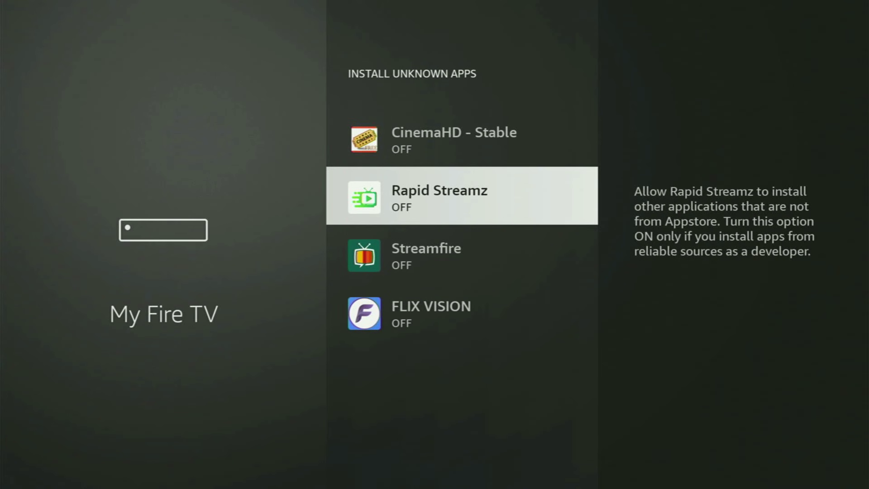
# - Return to the home screen, go to Your Apps & Channels and launch NordVPN
pyautogui.press('Home')
pyautogui.press('Right')
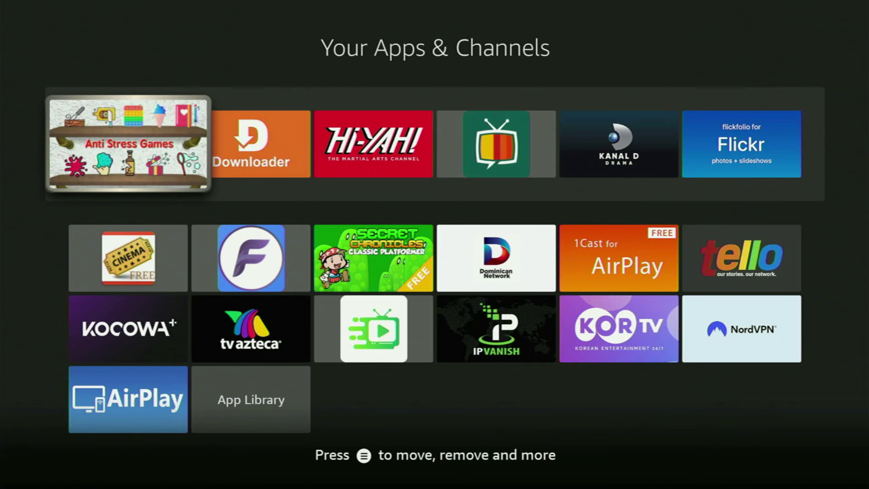
pyautogui.press('Right')
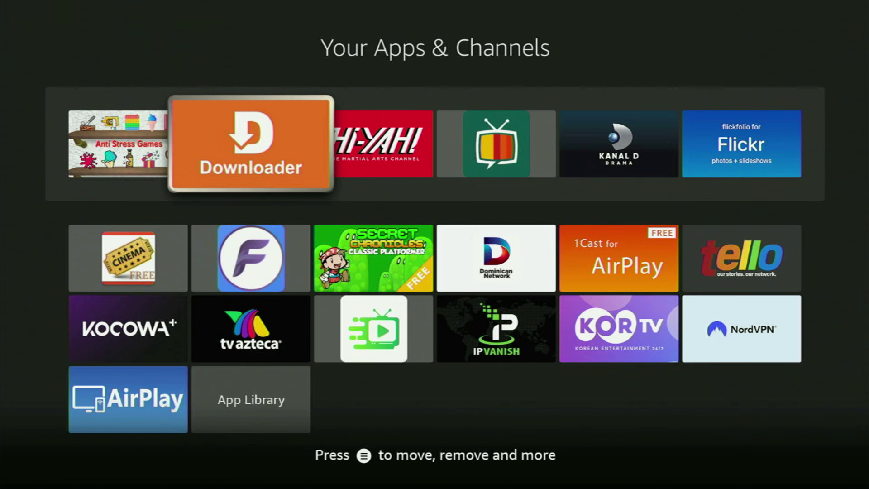
pyautogui.press('Down')
pyautogui.press('Right')
pyautogui.press('Right')
pyautogui.press('Right')
pyautogui.press('Right')
pyautogui.press('Down')
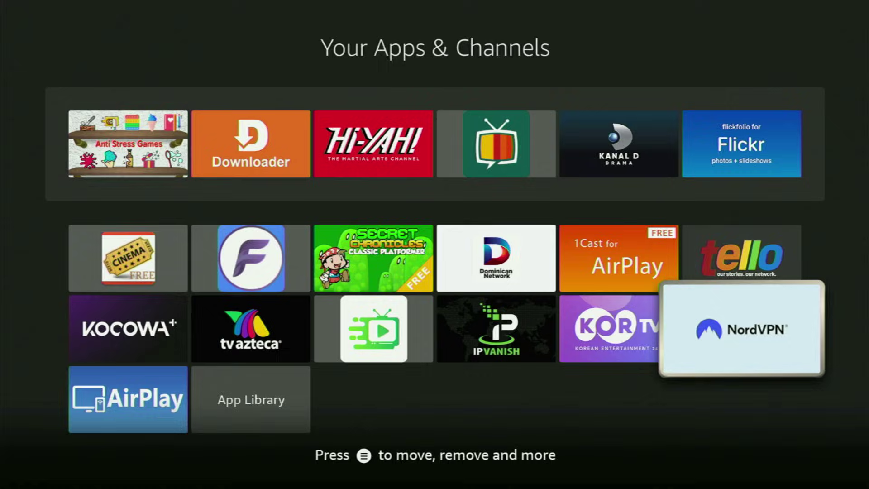
pyautogui.press('Return')
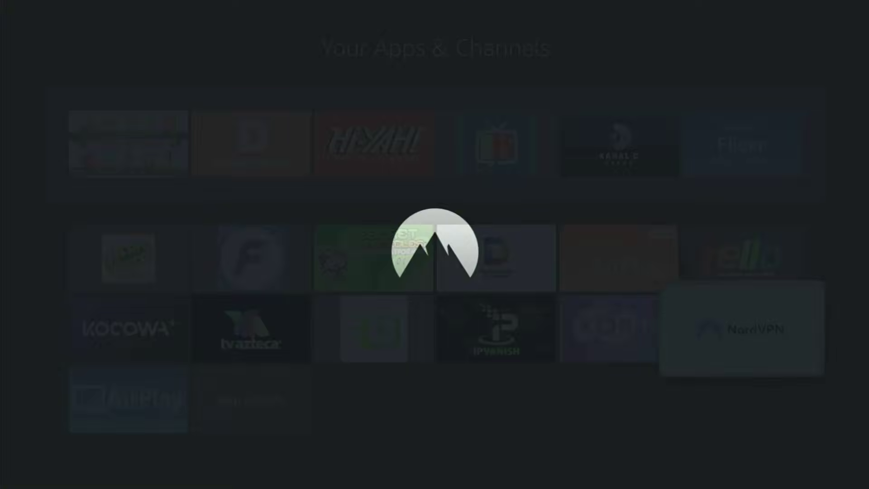
# - Open NordVPN's Countries list and look through the available servers down to the L section
pyautogui.press('Left')
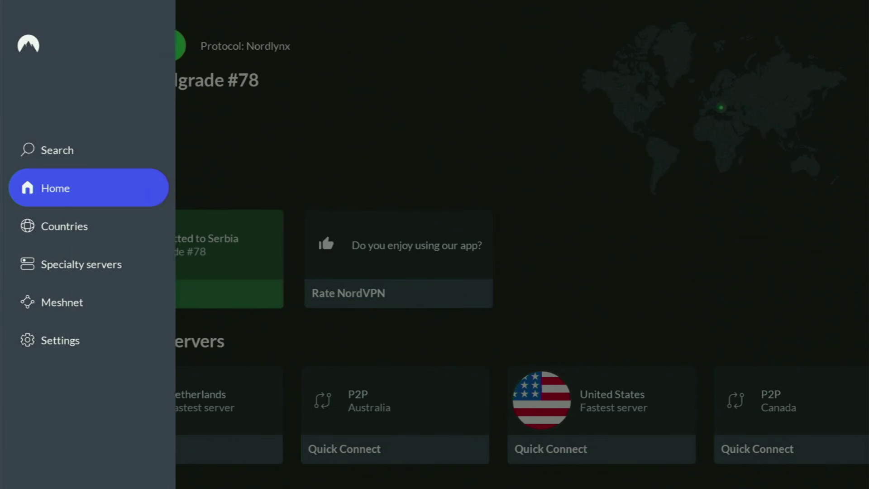
pyautogui.press('Down')
pyautogui.press('Right')
pyautogui.press('Down')
pyautogui.press('Down')
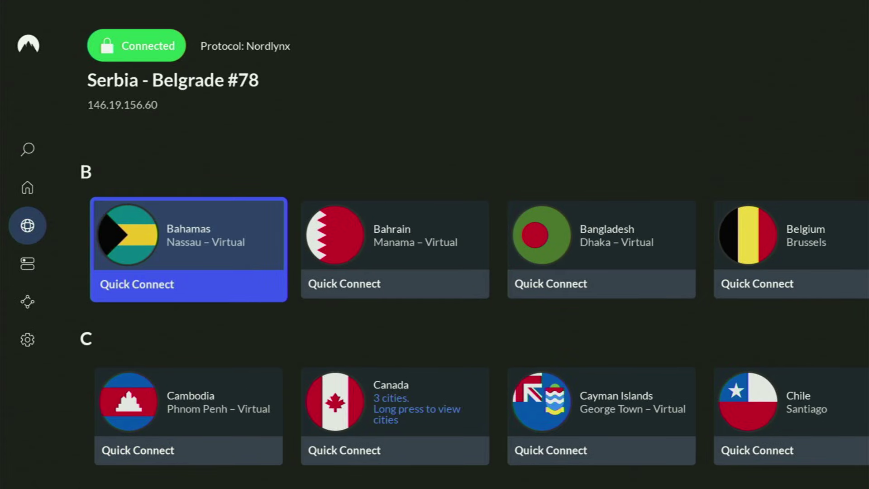
pyautogui.press('Down')
pyautogui.press('Down')
pyautogui.press('Down')
pyautogui.press('Down')
pyautogui.press('Down')
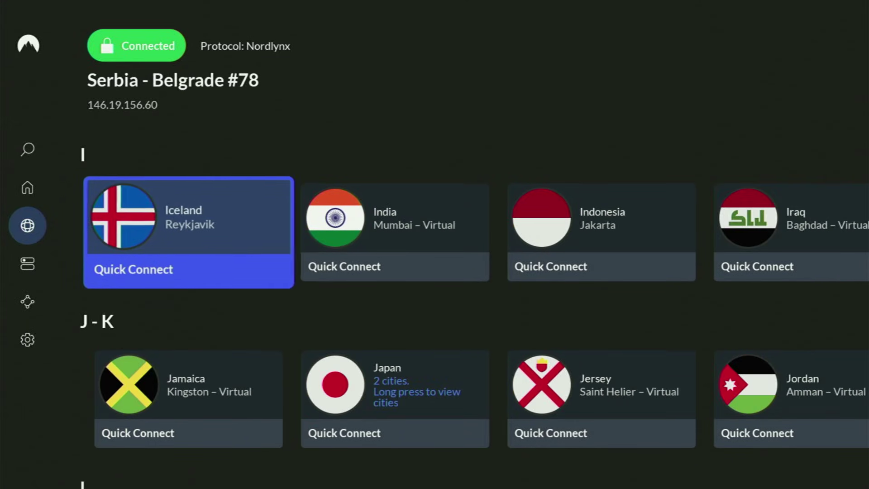
pyautogui.press('Down')
pyautogui.press('Down')
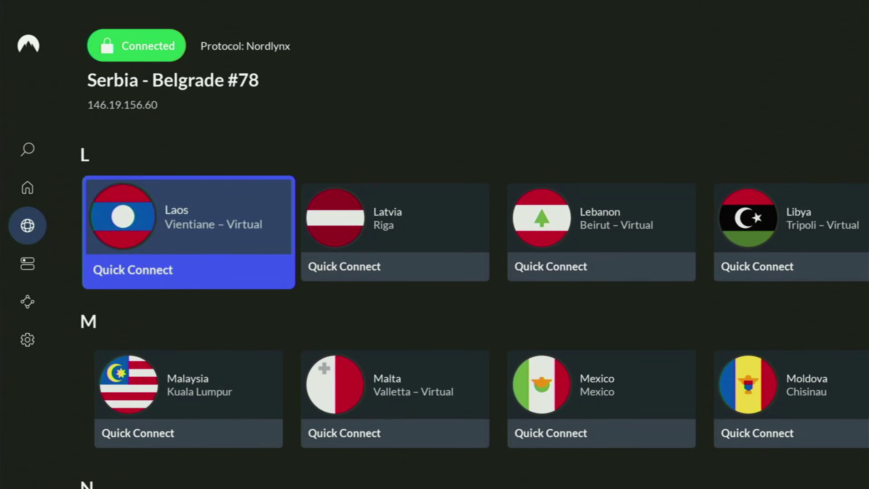
# - Examine the remaining country servers down to the U - V section and along it to Vietnam
pyautogui.press('Down')
pyautogui.press('Down')
pyautogui.press('Down')
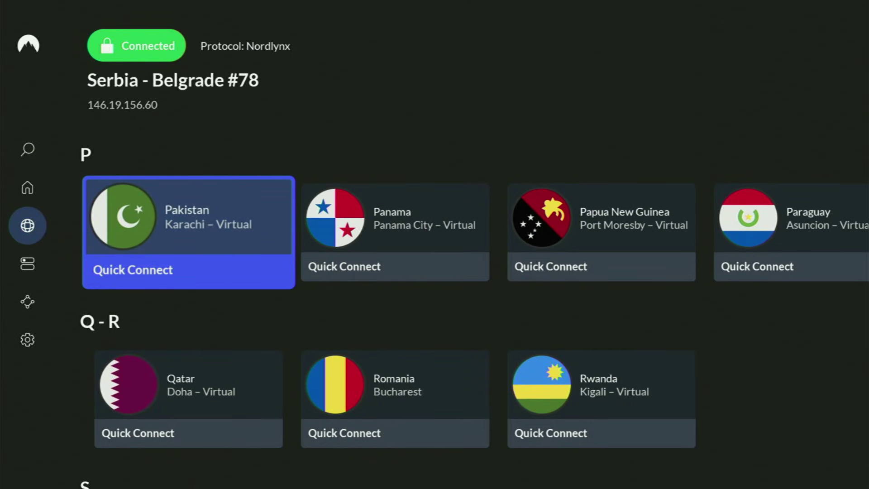
pyautogui.press('Down')
pyautogui.press('Down')
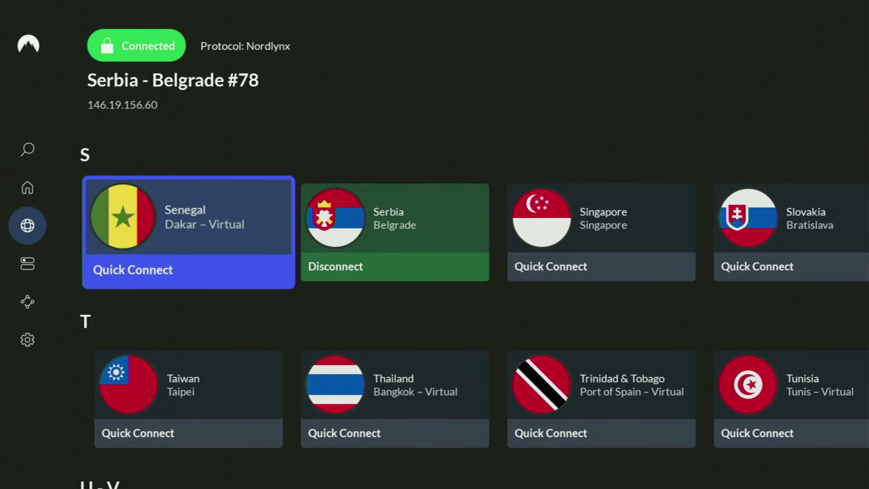
pyautogui.press('Down')
pyautogui.press('Down')
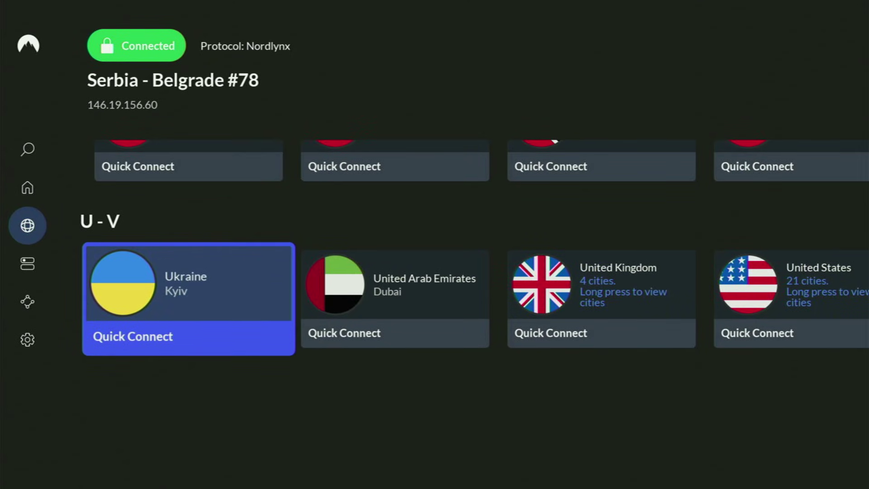
pyautogui.press('Right')
pyautogui.press('Right')
pyautogui.press('Right')
pyautogui.press('Right')
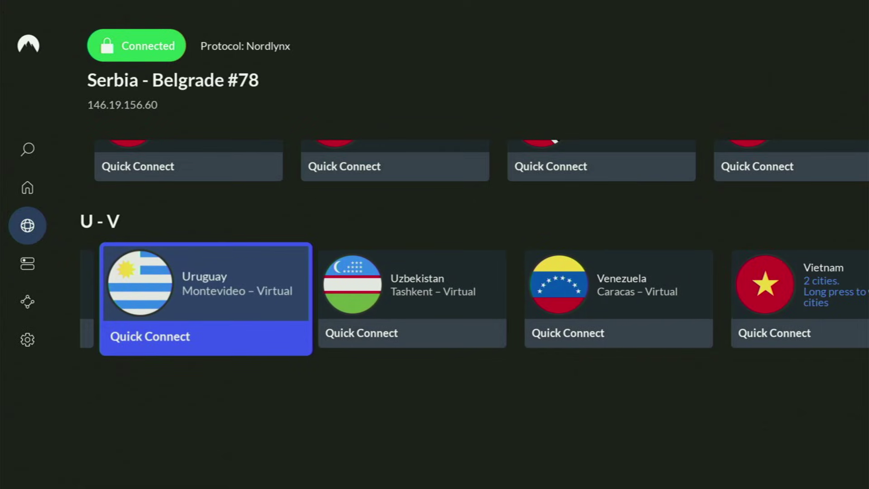
pyautogui.press('Right')
pyautogui.press('Right')
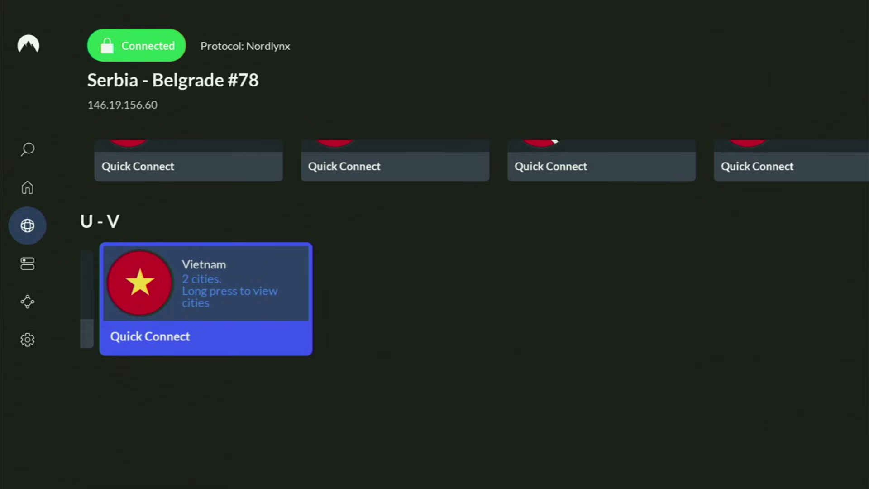
# - Go back to the N section and connect to the Netherlands server in Amsterdam
pyautogui.press('Up')
pyautogui.press('Up')
pyautogui.press('Up')
pyautogui.press('Up')
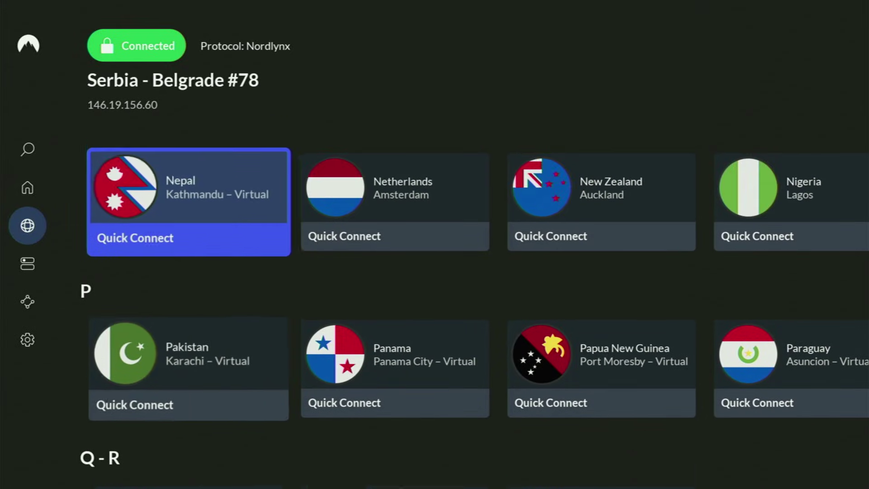
pyautogui.press('Up')
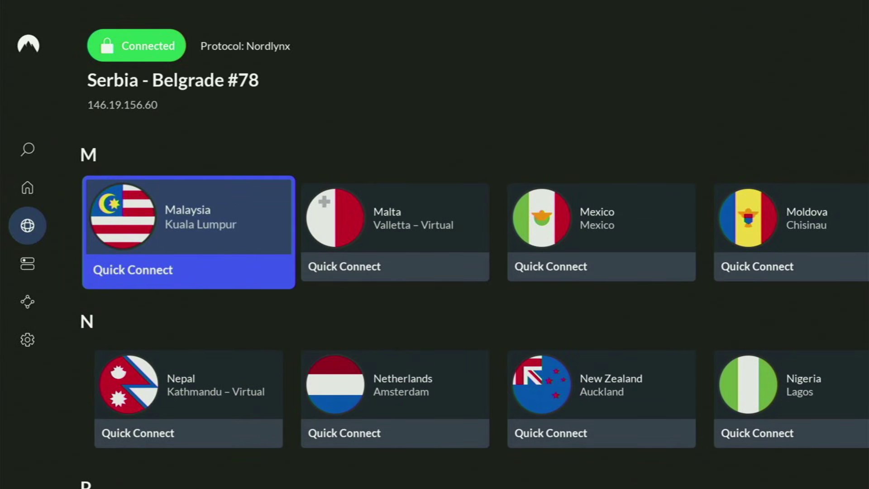
pyautogui.press('Down')
pyautogui.press('Right')
pyautogui.press('Return')
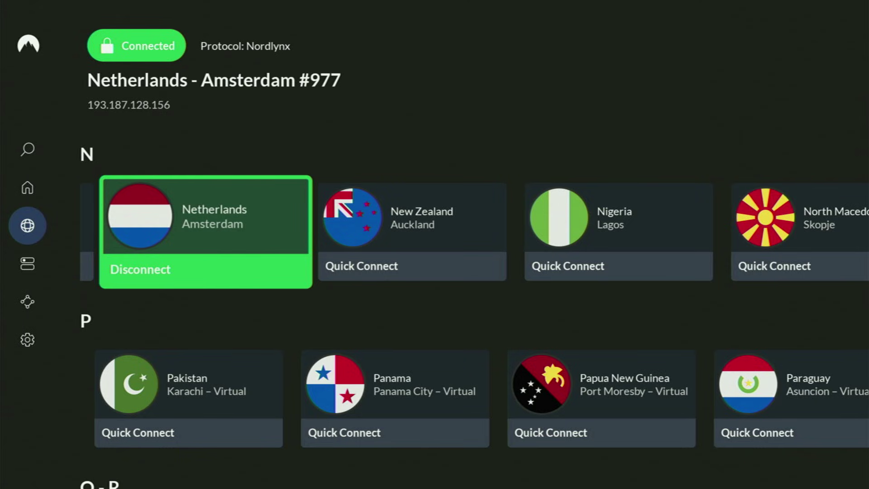
# - Look back through the country servers up to the Popular countries section
pyautogui.press('Up')
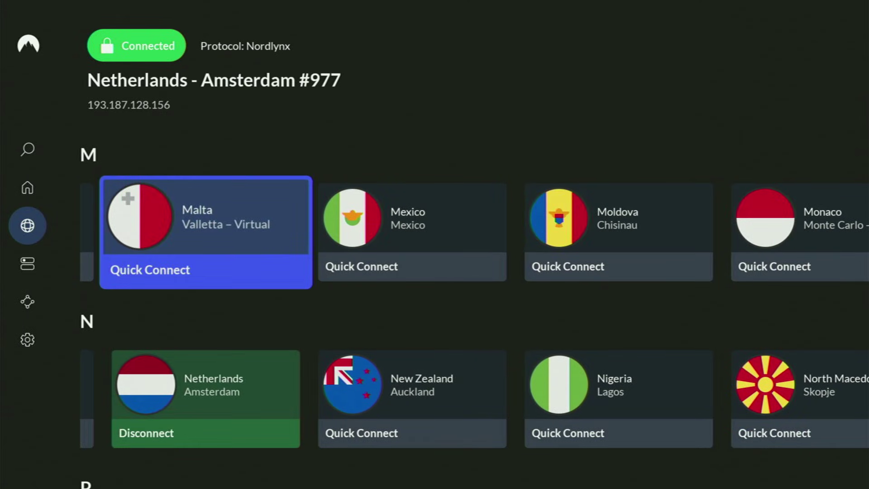
pyautogui.press('Up')
pyautogui.press('Up')
pyautogui.press('Up')
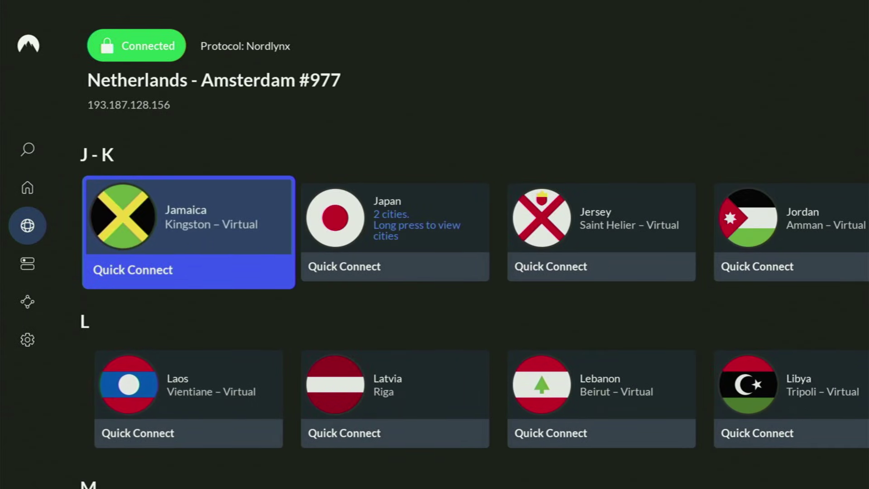
pyautogui.press('Up')
pyautogui.press('Up')
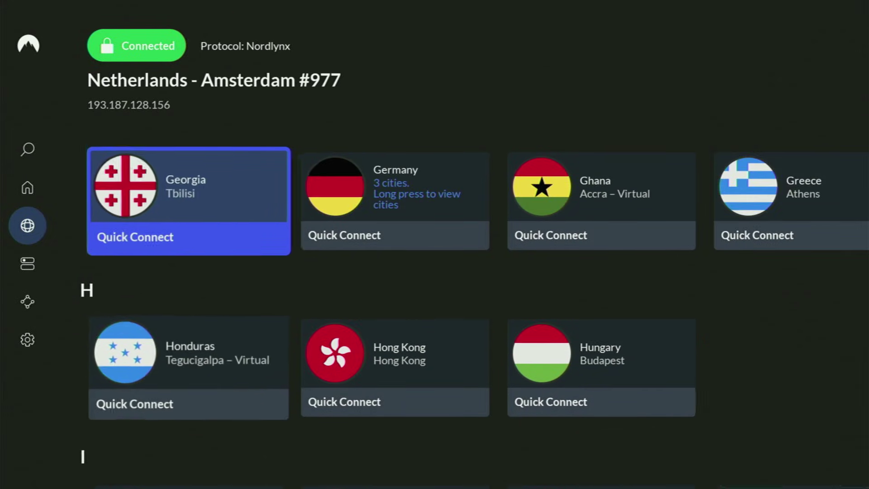
pyautogui.press('Up')
pyautogui.press('Up')
pyautogui.press('Up')
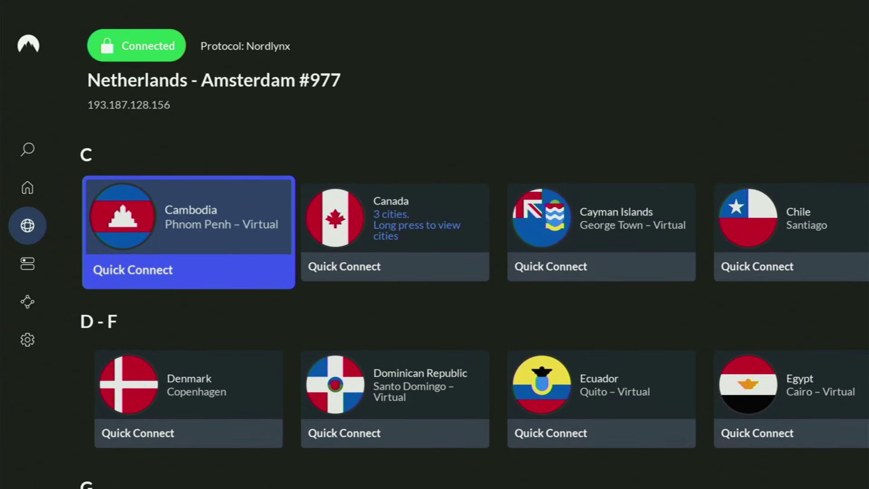
pyautogui.press('Up')
pyautogui.press('Up')
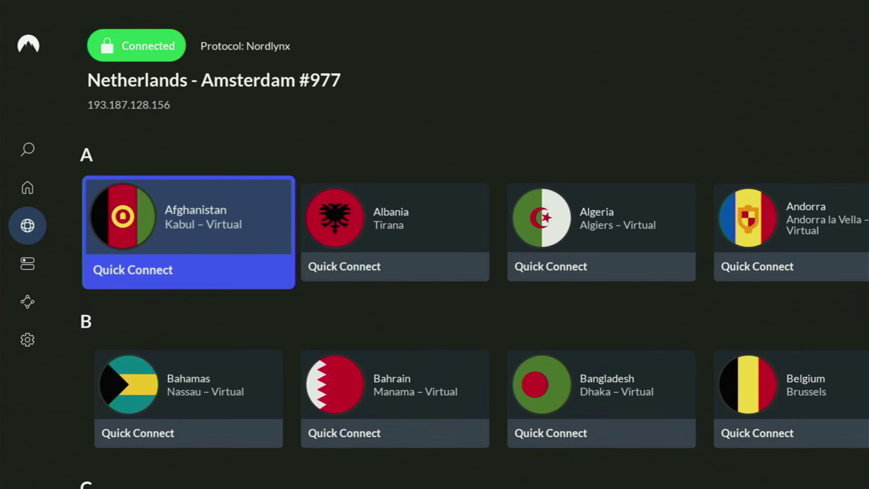
pyautogui.press('Right')
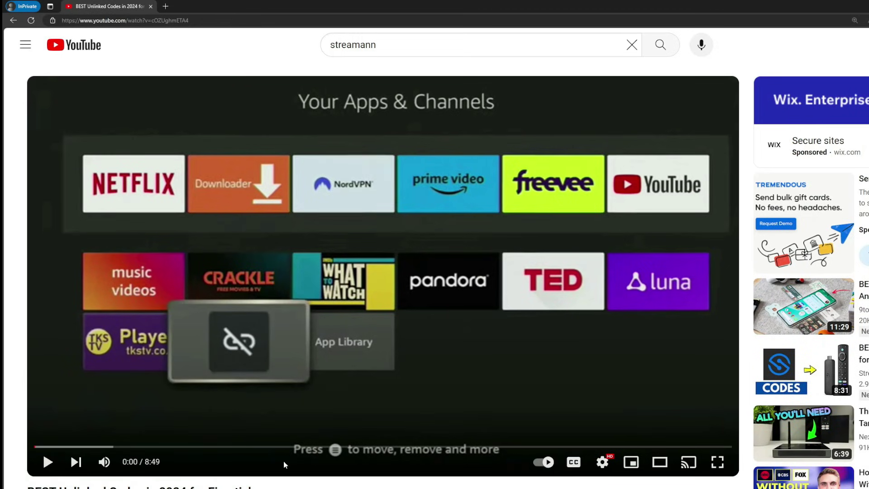
# - Switch to the Streamann YouTube video page, open the topvpnoffer.com link from the pinned comment and examine NordVPN's 3 months extra offer
pyautogui.scroll(-7, 317, 271)
pyautogui.click(294, 286)
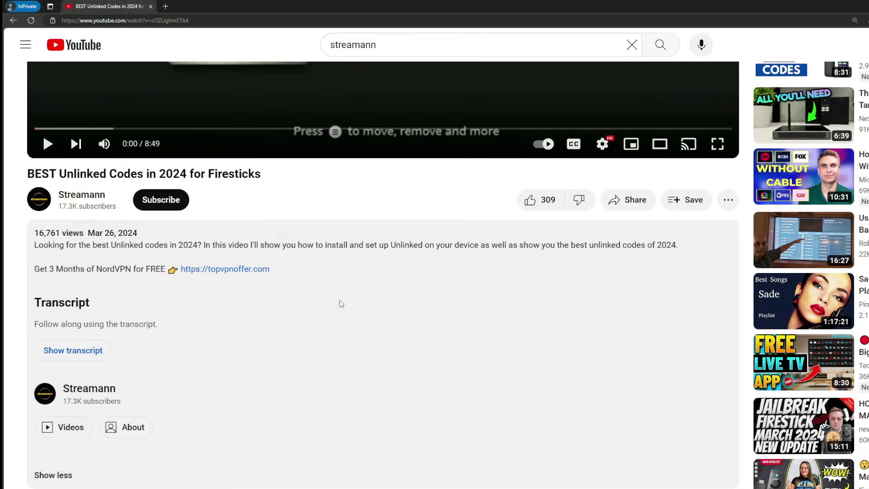
pyautogui.scroll(-5, 213, 290)
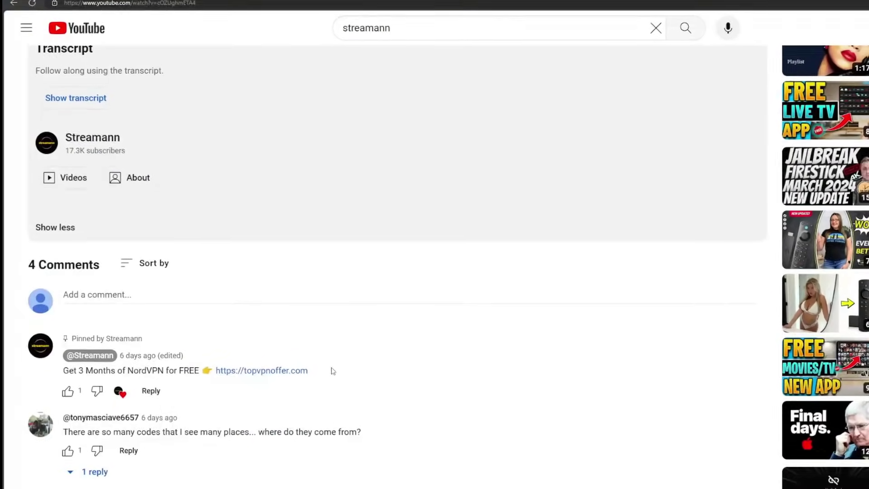
pyautogui.moveTo(332, 371); pyautogui.dragTo(214, 371)
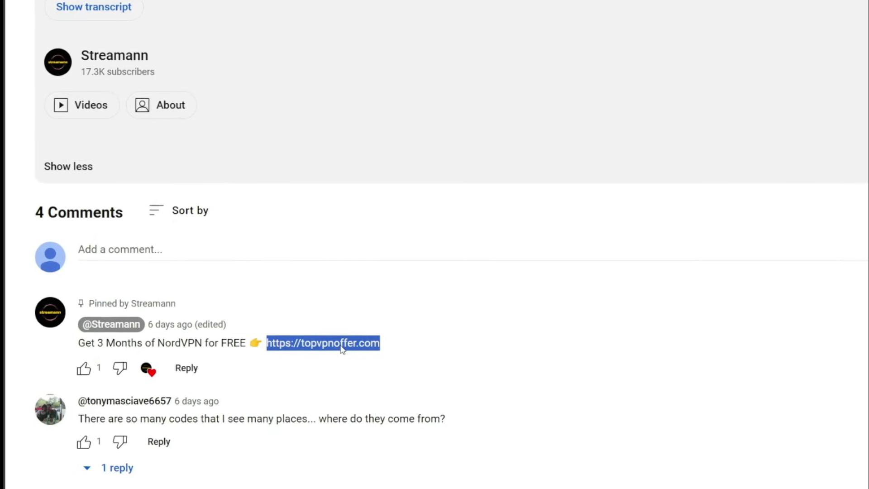
pyautogui.click(342, 344)
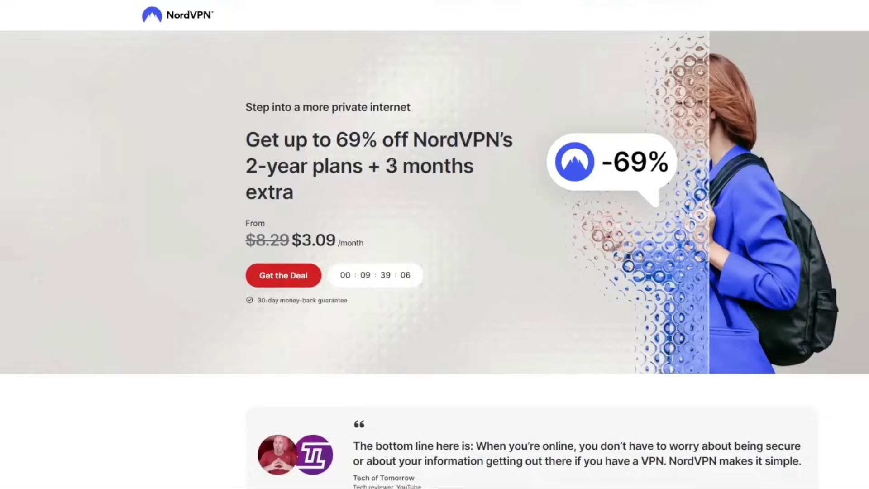
pyautogui.moveTo(385, 167); pyautogui.dragTo(477, 188)
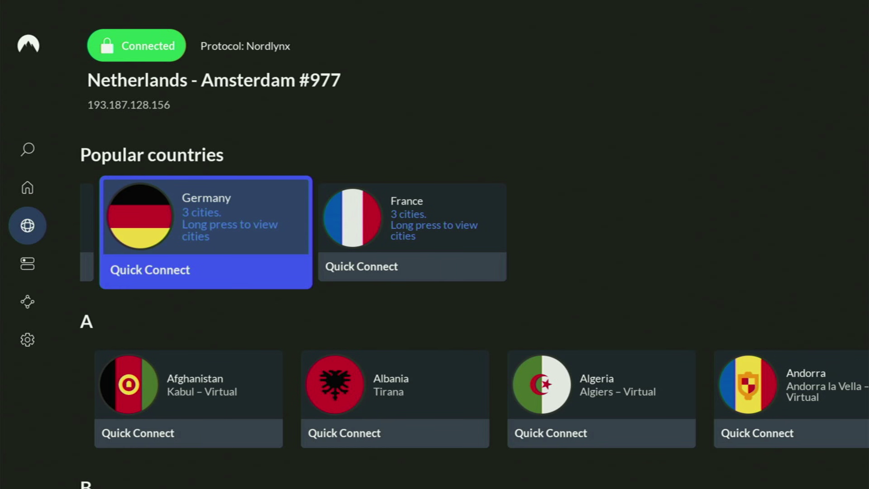
# - Return to the Fire TV home screen and open the Downloader app
pyautogui.press('Home')
pyautogui.press('Right')
pyautogui.press('Right')
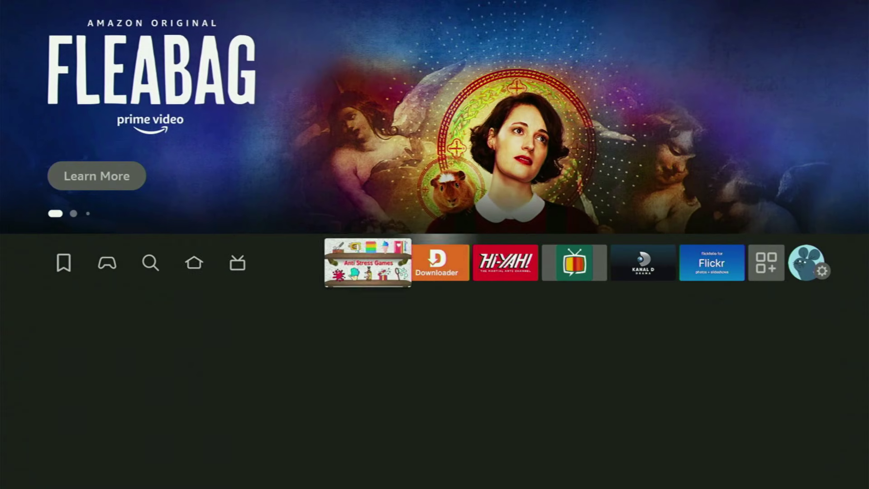
pyautogui.press('Right')
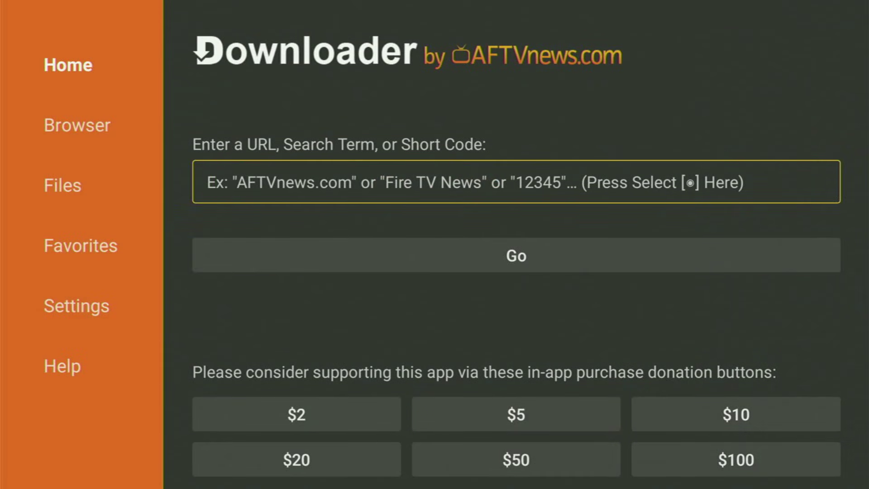
# - Enter stremio in Downloader's URL field on the home page
pyautogui.press('Return')
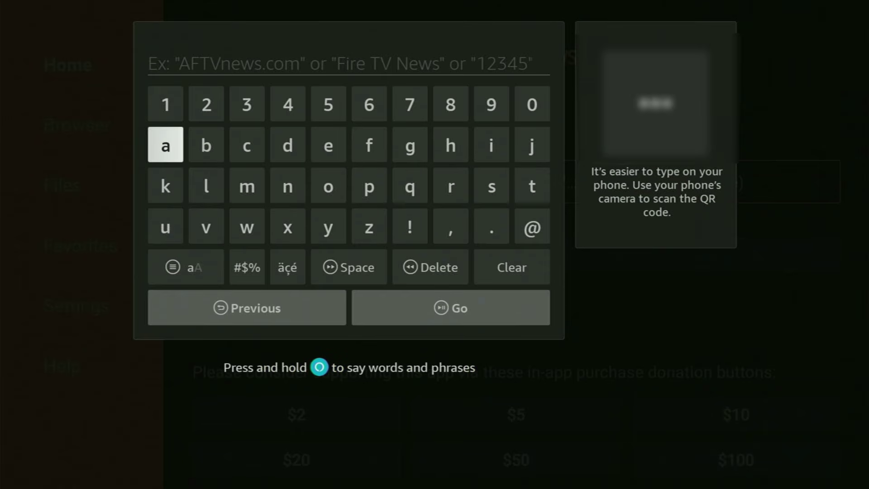
pyautogui.press('Down')
pyautogui.press('Right')
pyautogui.press('Right')
pyautogui.press('Right')
pyautogui.press('Right')
pyautogui.press('Right')
pyautogui.press('Right')
pyautogui.press('Right')
pyautogui.press('Right')
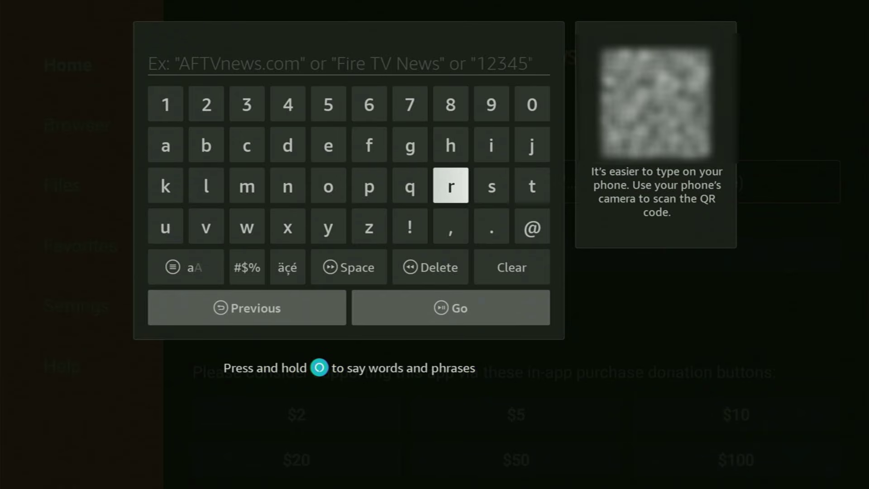
pyautogui.press('Return')
pyautogui.press('Right')
pyautogui.press('Return')
pyautogui.press('Left')
pyautogui.press('Left')
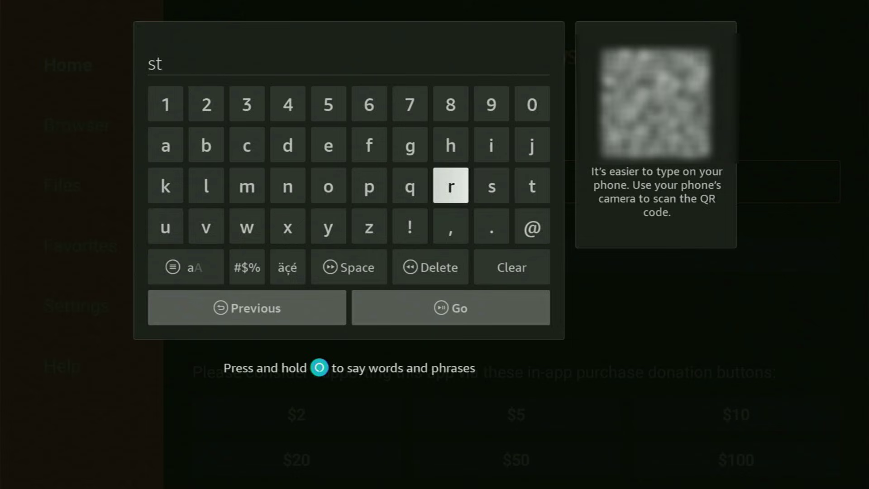
pyautogui.press('Return')
pyautogui.press('Up')
pyautogui.press('Left')
pyautogui.press('Left')
pyautogui.press('Left')
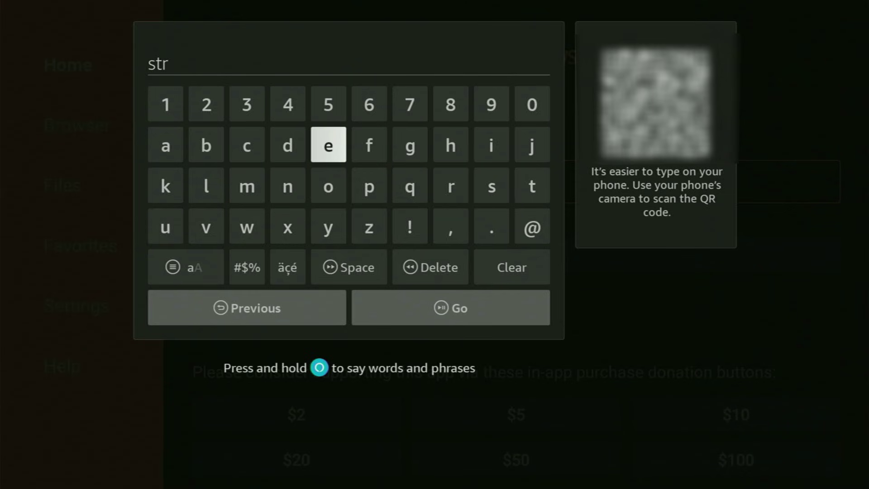
pyautogui.press('Return')
pyautogui.press('Down')
pyautogui.press('Left')
pyautogui.press('Left')
pyautogui.press('Return')
pyautogui.press('Right')
pyautogui.press('Right')
pyautogui.press('Right')
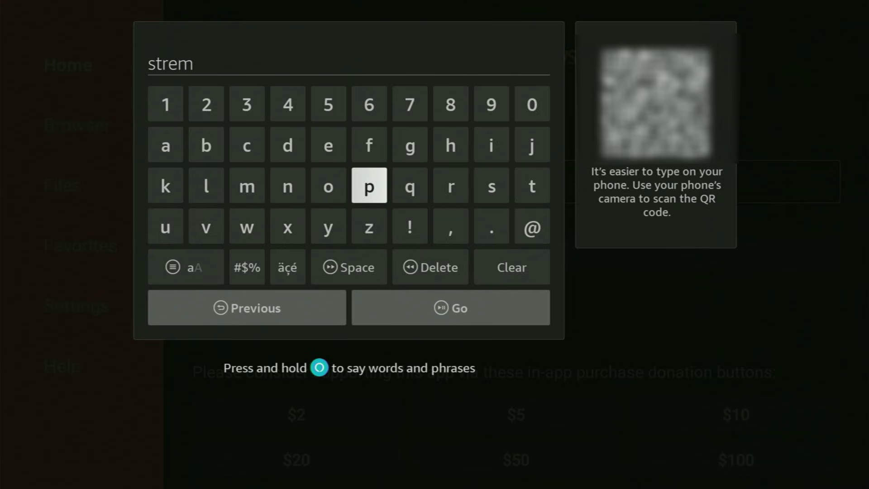
pyautogui.press('Right')
pyautogui.press('Right')
pyautogui.press('Right')
pyautogui.press('Up')
pyautogui.press('Return')
pyautogui.press('Down')
pyautogui.press('Left')
pyautogui.press('Left')
pyautogui.press('Left')
pyautogui.press('Left')
pyautogui.press('Return')
# - Complete the address as stremio.com and load the website
pyautogui.press('Right')
pyautogui.press('Right')
pyautogui.press('Right')
pyautogui.press('Right')
pyautogui.press('Down')
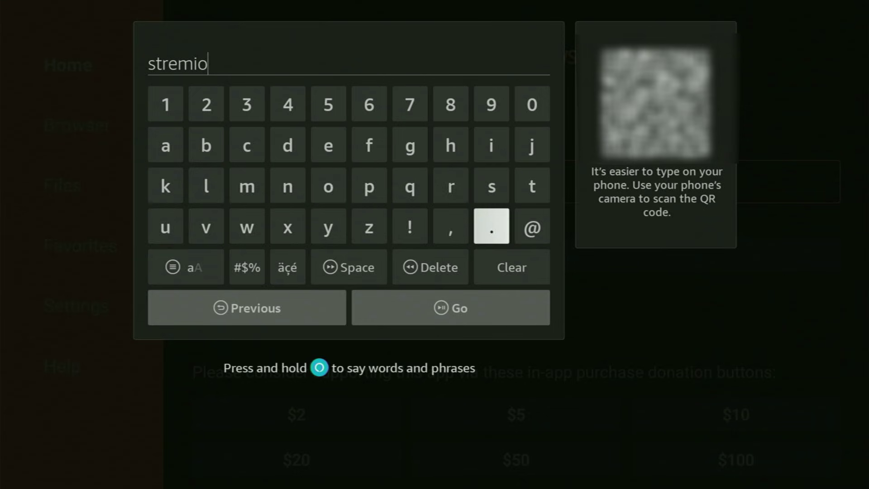
pyautogui.press('Return')
pyautogui.press('Up')
pyautogui.press('Up')
pyautogui.press('Left')
pyautogui.press('Left')
pyautogui.press('Left')
pyautogui.press('Left')
pyautogui.press('Left')
pyautogui.press('Left')
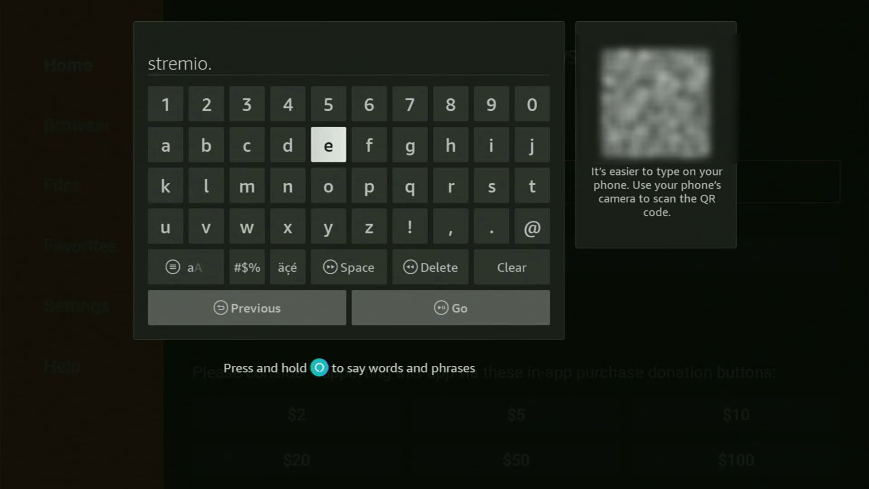
pyautogui.press('Return')
pyautogui.press('Down')
pyautogui.press('Right')
pyautogui.press('Right')
pyautogui.press('Return')
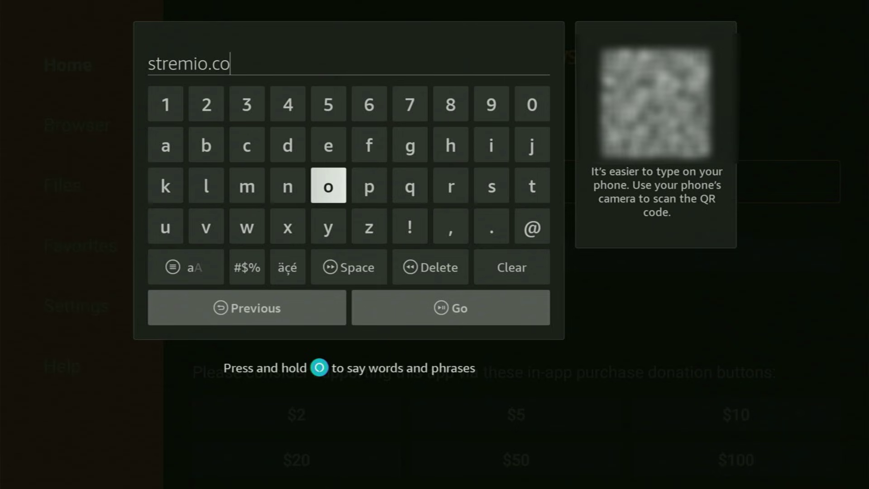
pyautogui.press('Left')
pyautogui.press('Left')
pyautogui.press('Return')
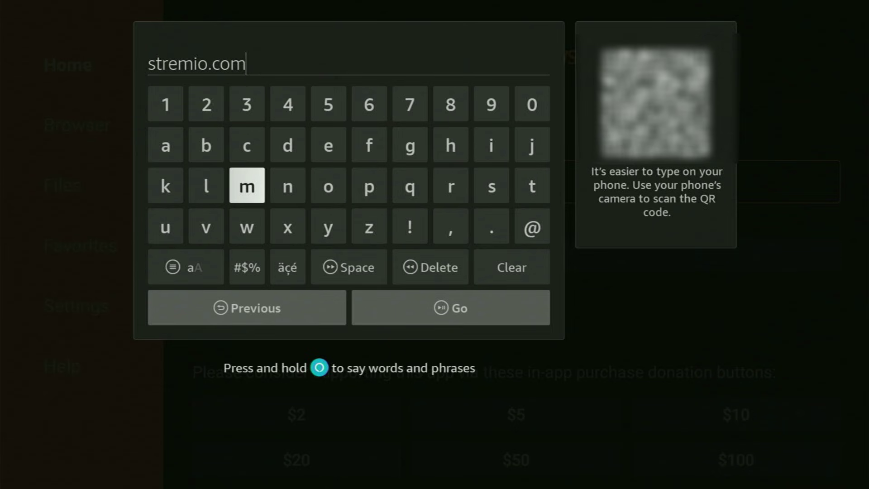
pyautogui.press('Down')
pyautogui.press('Down')
pyautogui.press('Down')
pyautogui.press('Right')
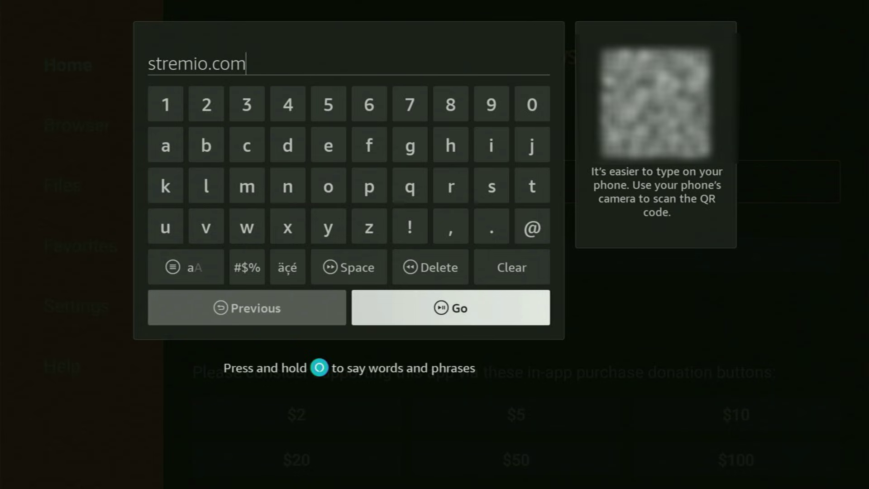
pyautogui.press('Return')
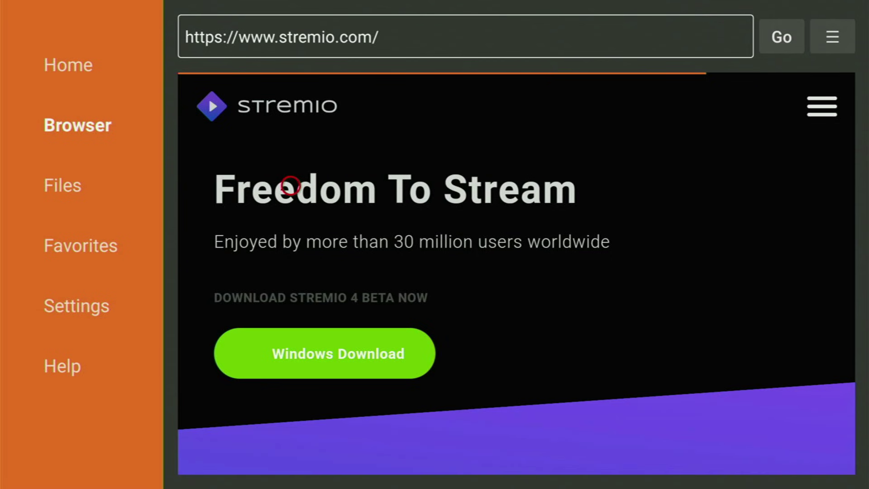
# - Switch the Stremio website to full-screen view
pyautogui.press('Menu')
pyautogui.press('Down')
pyautogui.press('Down')
pyautogui.press('Return')
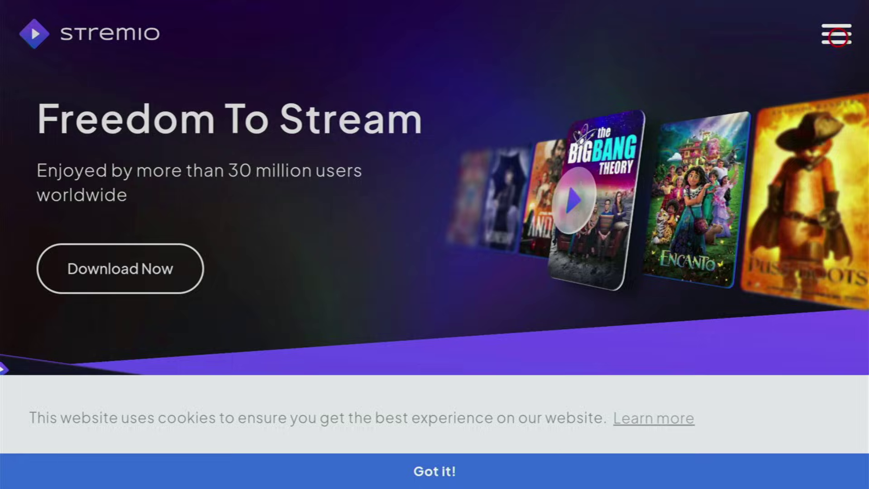
# - Go to the website's Downloads page and download the Stremio 1.6.12 ARM APK for Android TV
pyautogui.click(836, 36)
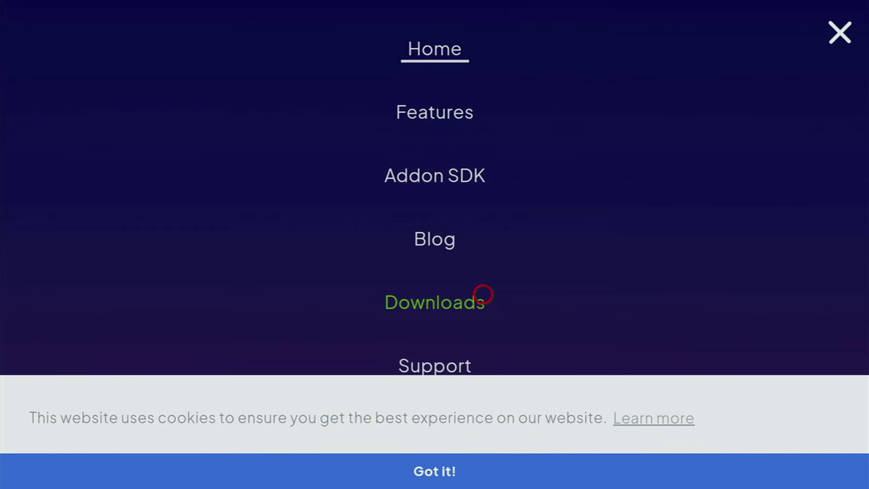
pyautogui.click(453, 294)
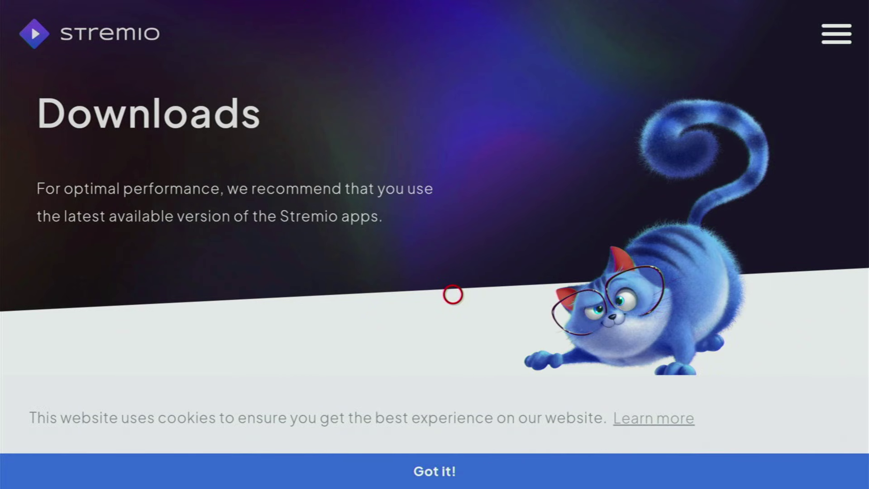
pyautogui.scroll(-5, 453, 470)
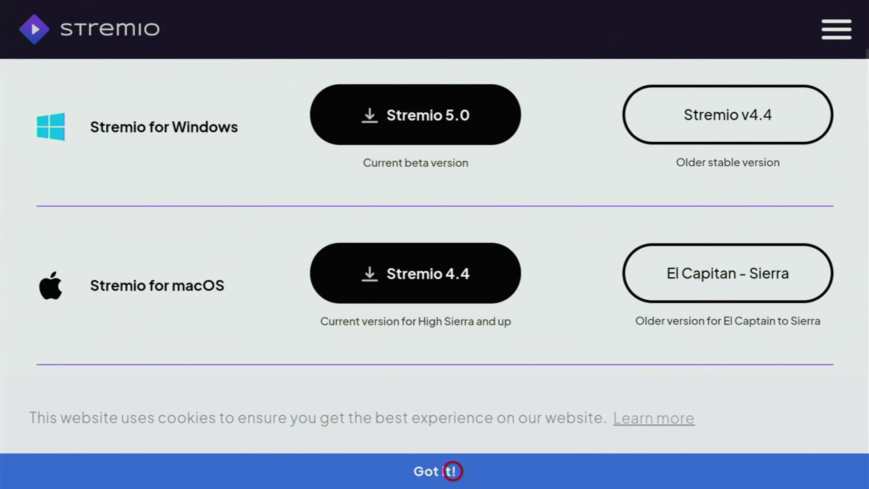
pyautogui.scroll(-10, 453, 471)
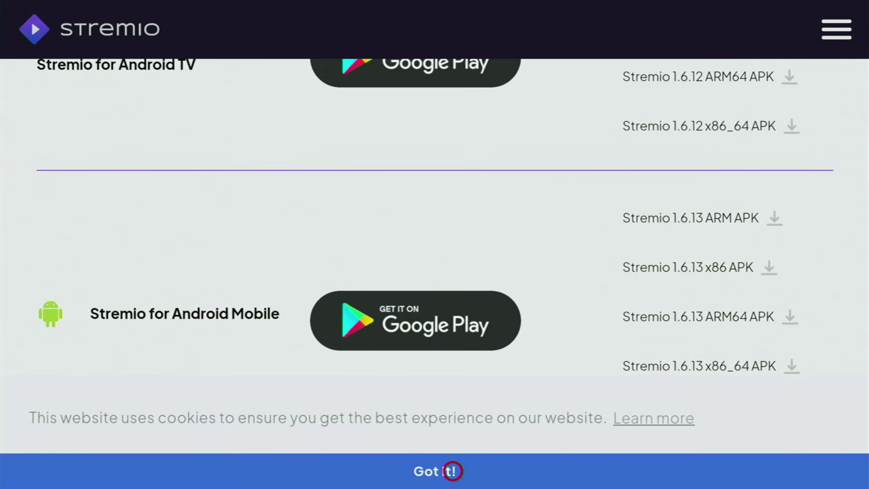
pyautogui.scroll(3, 453, 18)
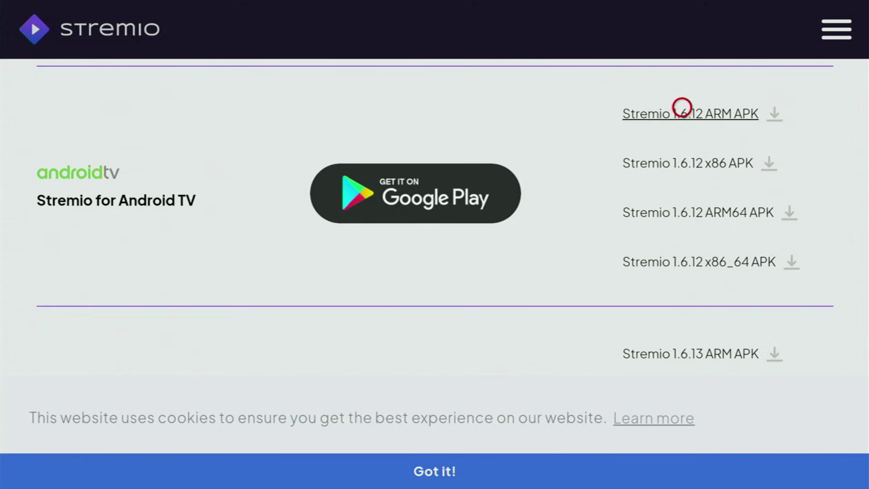
pyautogui.click(682, 107)
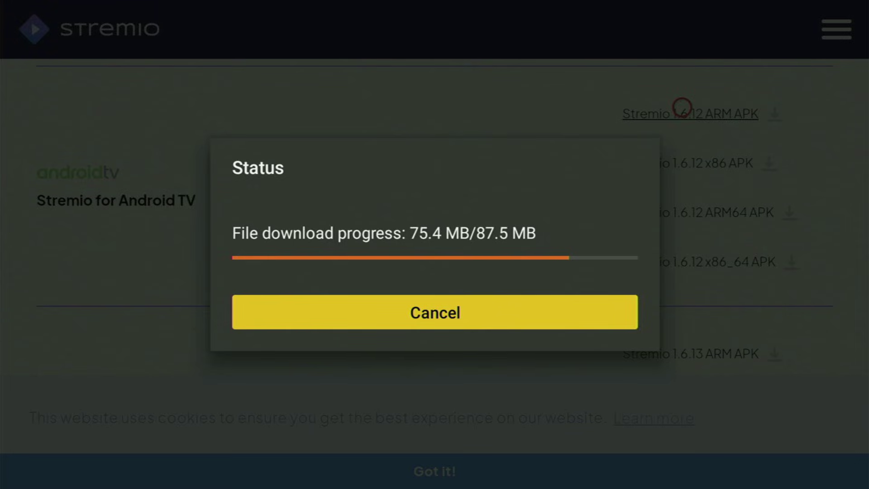
# - Install Stremio from the downloaded APK and delete the leftover installation file
pyautogui.press('Return')
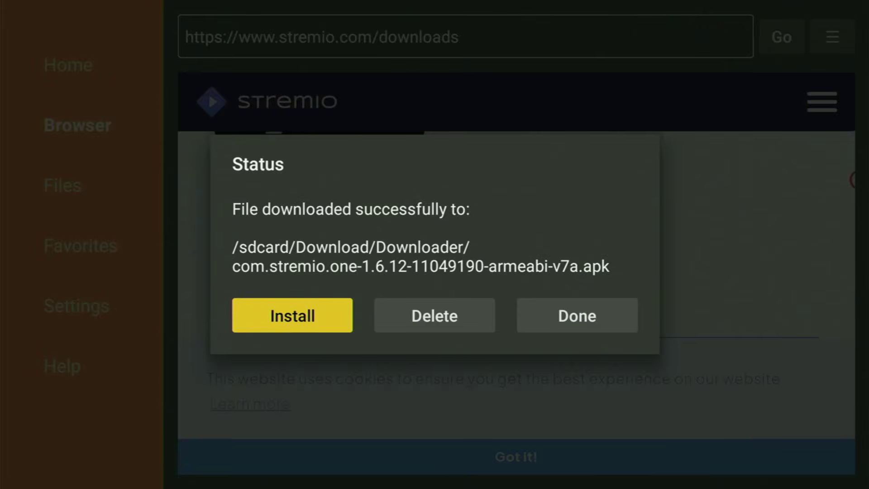
pyautogui.press('Right')
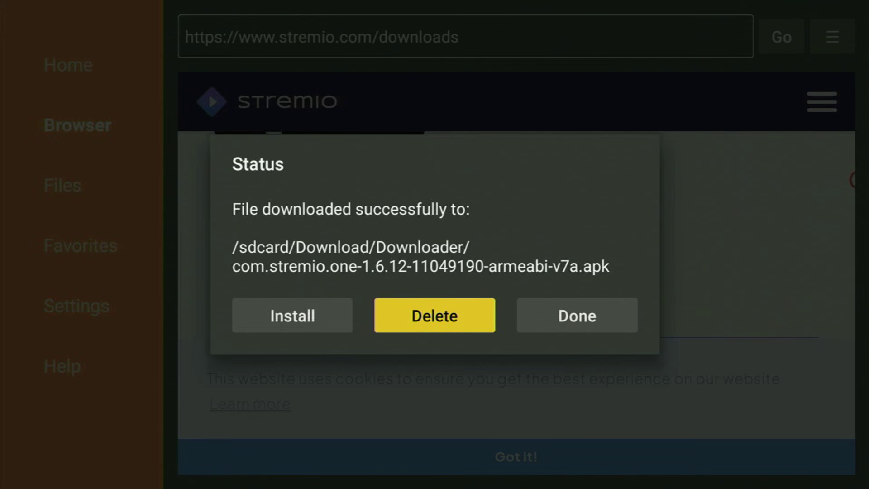
pyautogui.press('Return')
pyautogui.press('Left')
pyautogui.press('Return')
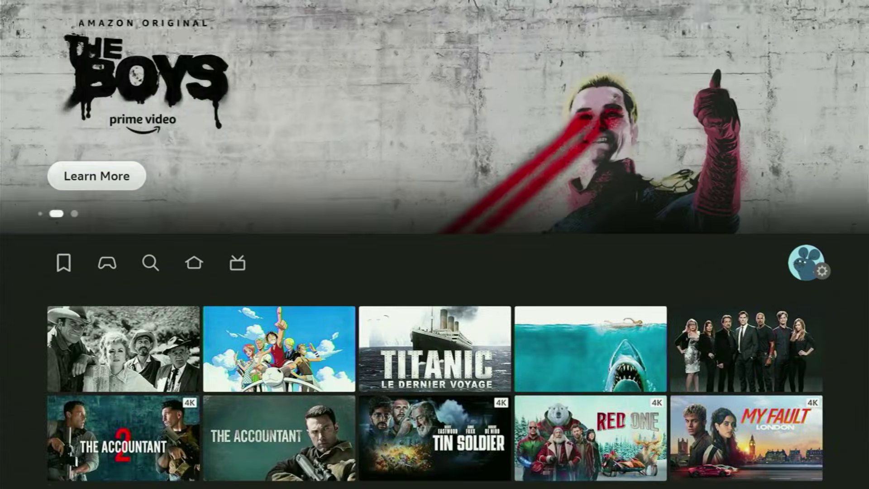
# - Open Your Apps & Channels from the home screen and move the Stremio app to the front of the list
pyautogui.press('Right')
pyautogui.press('Right')
pyautogui.press('Right')
pyautogui.press('Right')
pyautogui.press('Right')
pyautogui.press('Right')
pyautogui.press('Right')
pyautogui.press('Right')
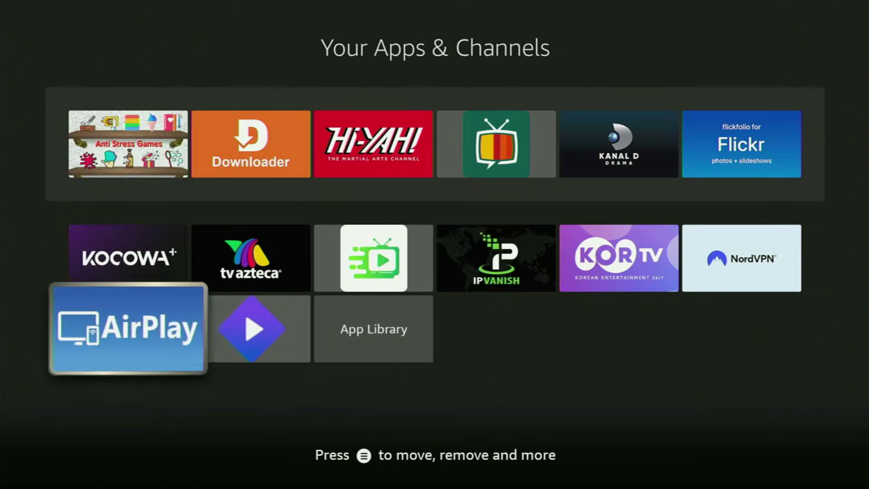
pyautogui.press('Right')
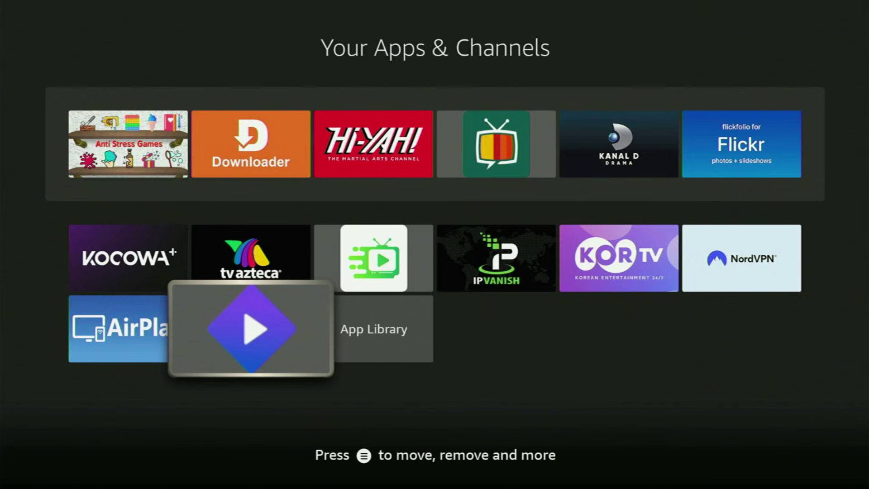
pyautogui.press('Menu')
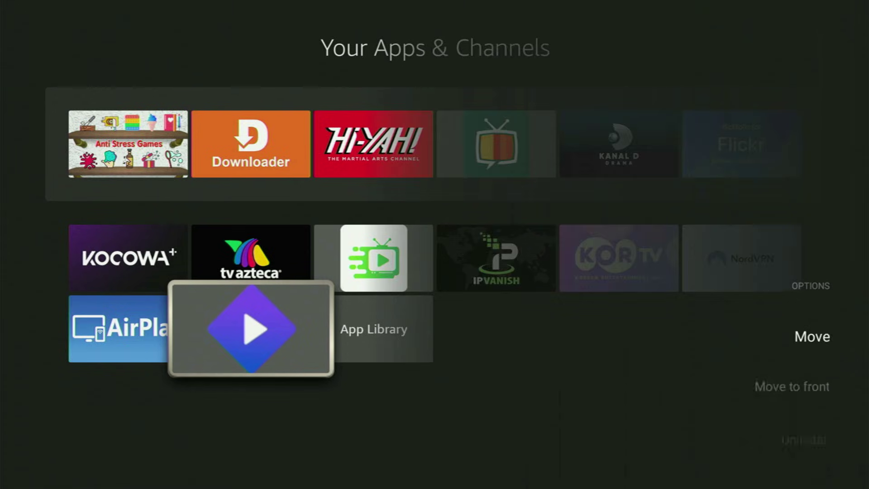
pyautogui.press('Down')
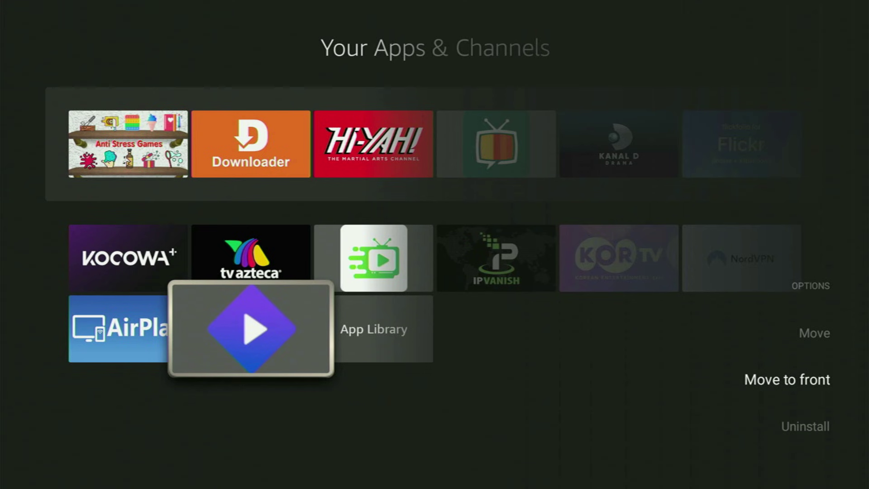
pyautogui.press('Return')
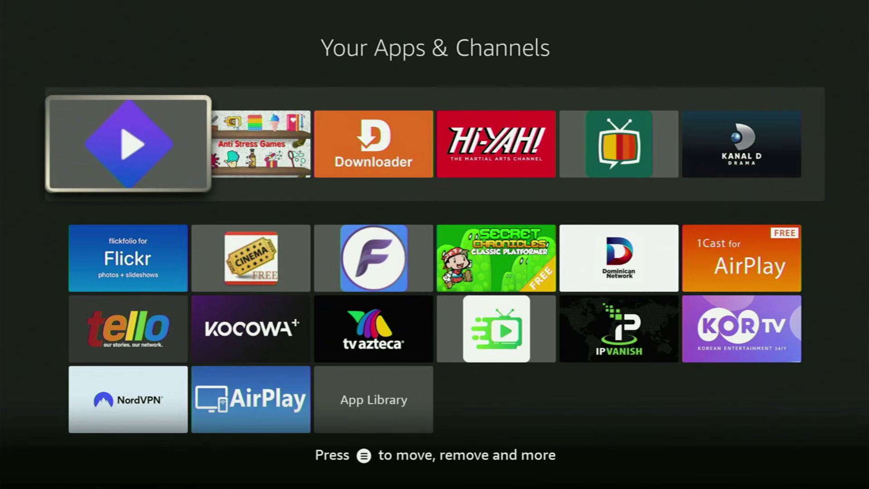
pyautogui.press('Down')
pyautogui.press('Down')
pyautogui.press('Down')
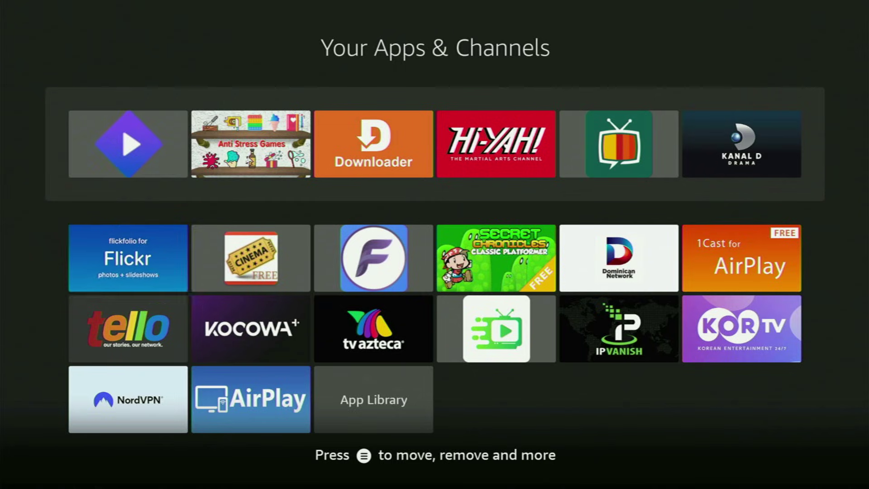